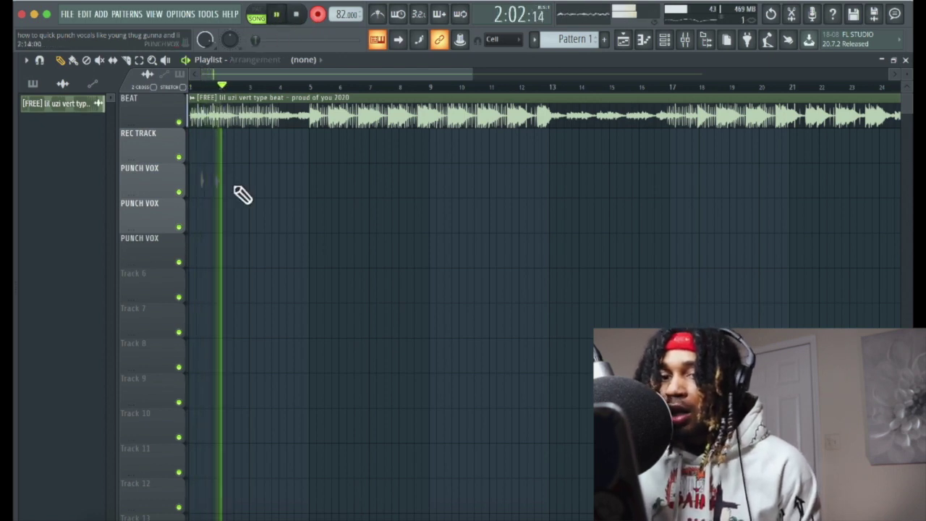
Stop recording and delete the trial take from the Picker.
key("space")
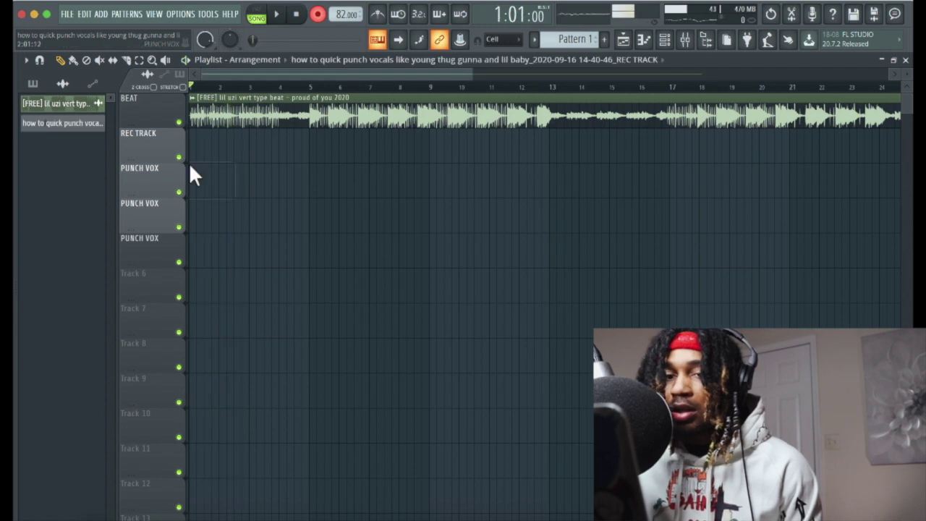
right_click(90, 123)
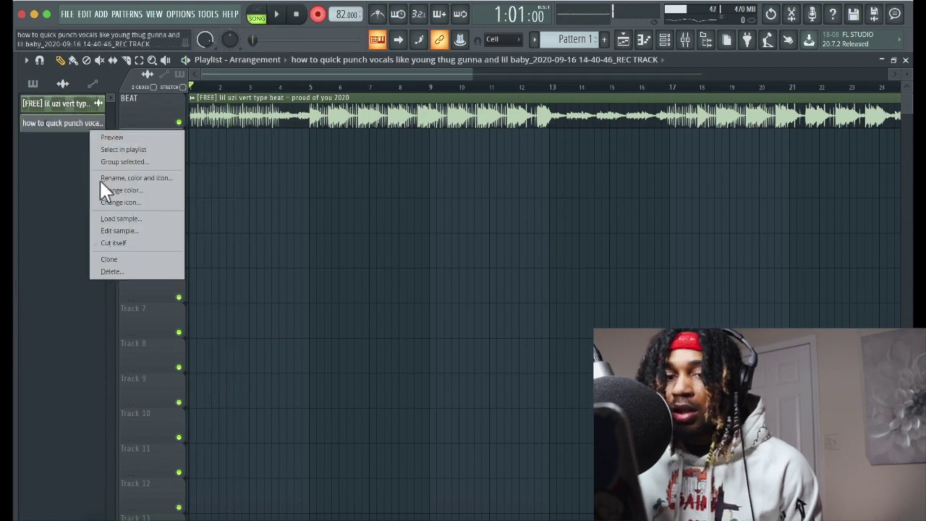
left_click(109, 272)
left_click(532, 317)
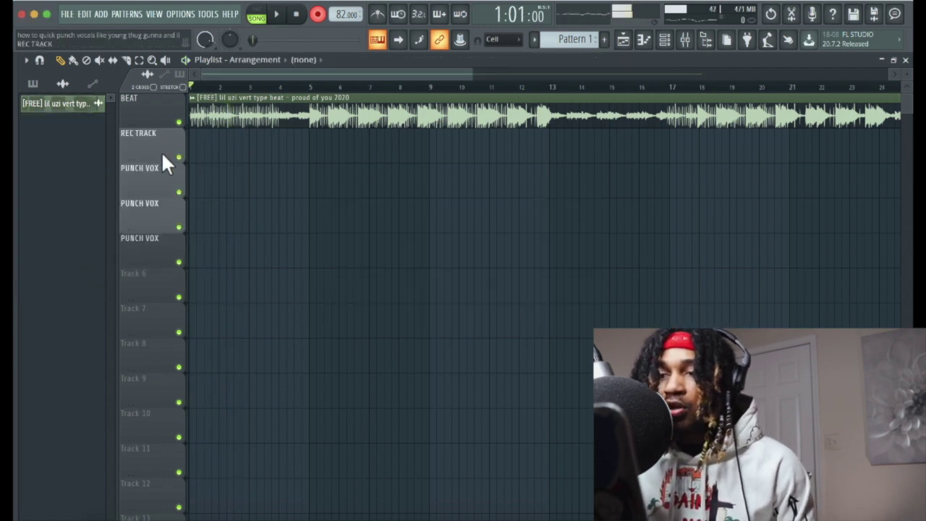
Arm mixer insert 1 REC TRACK for the mic input and start recording a fresh take.
left_click(677, 40)
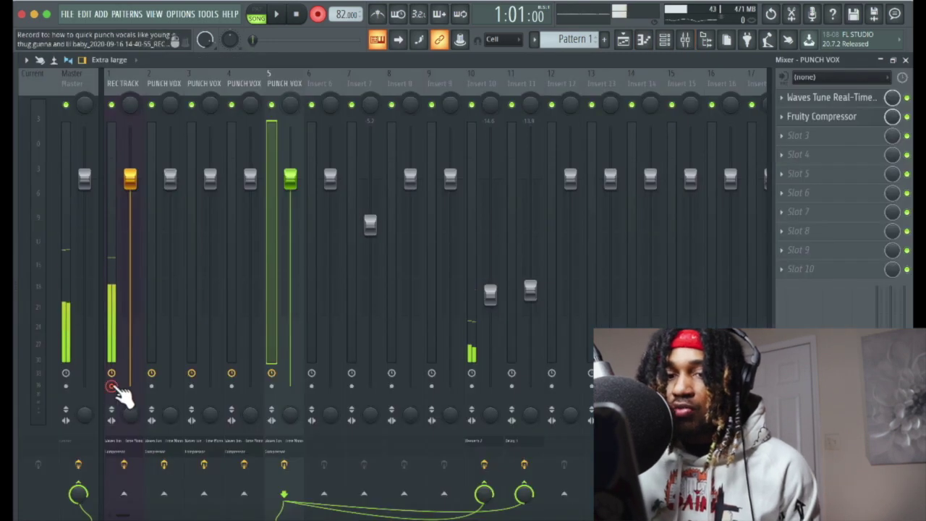
left_click(127, 84)
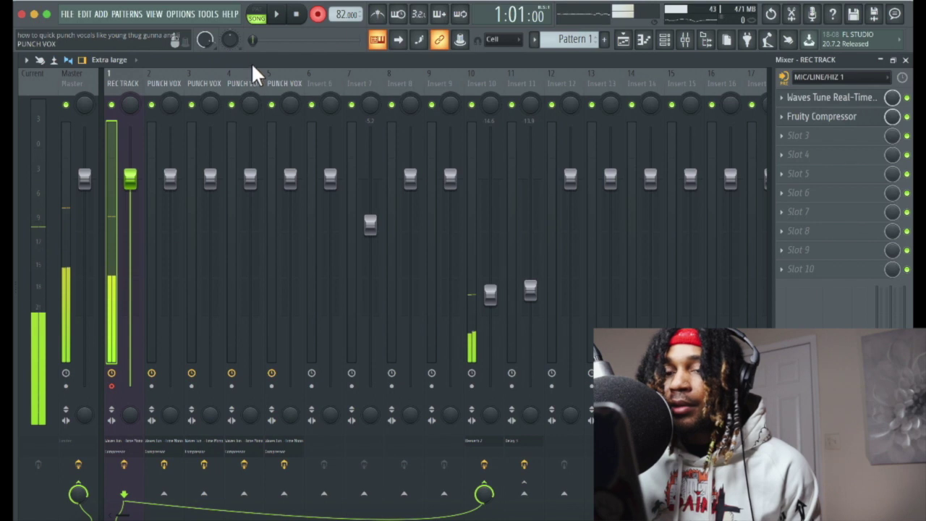
left_click(904, 60)
left_click(281, 17)
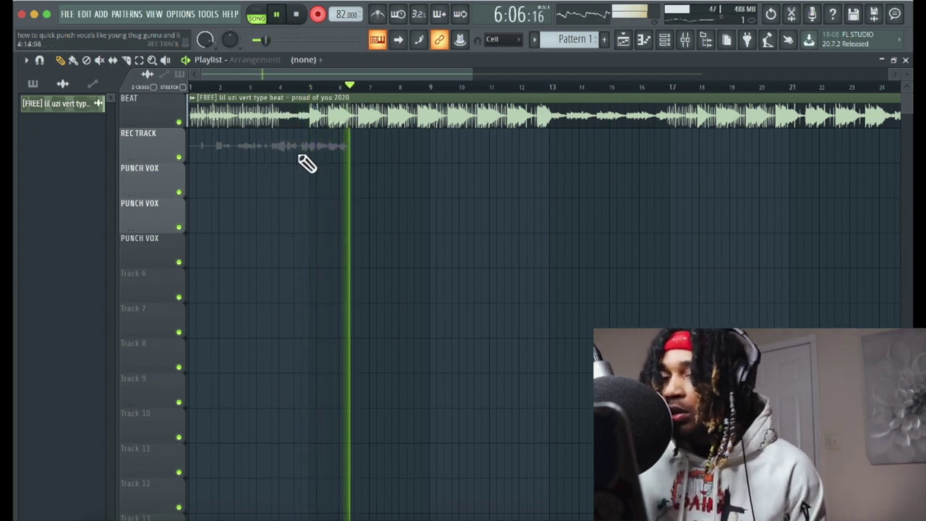
Stop the take and move it onto PUNCH VOX 1, then stop and delete the second take.
key("space")
left_click_drag(286, 150, 282, 190)
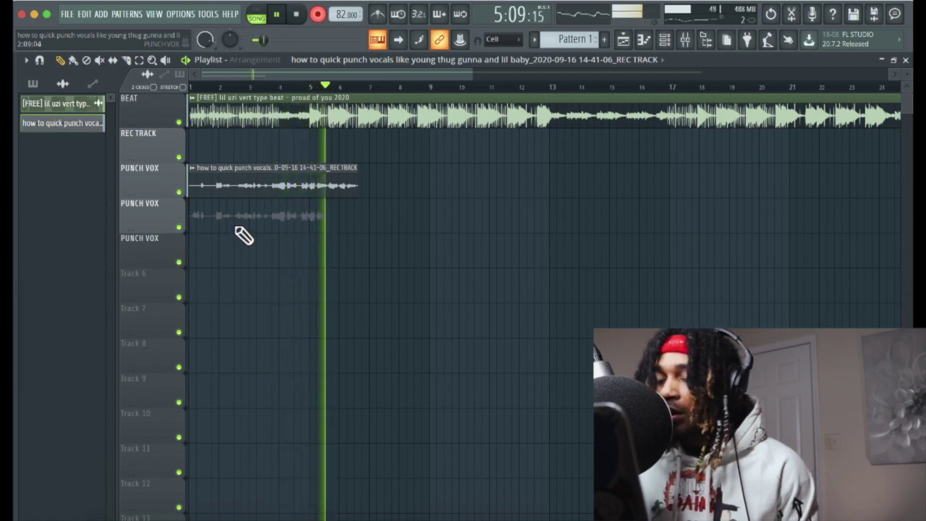
key("space")
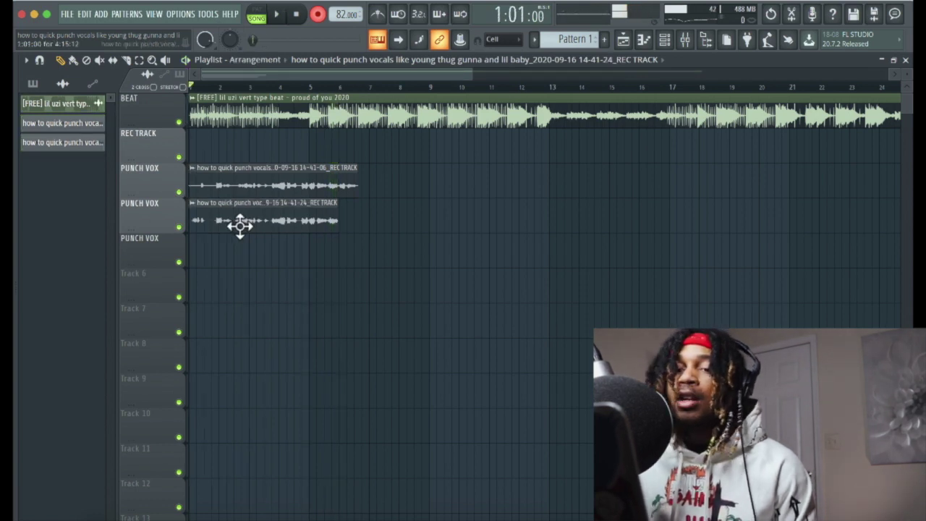
right_click(247, 225)
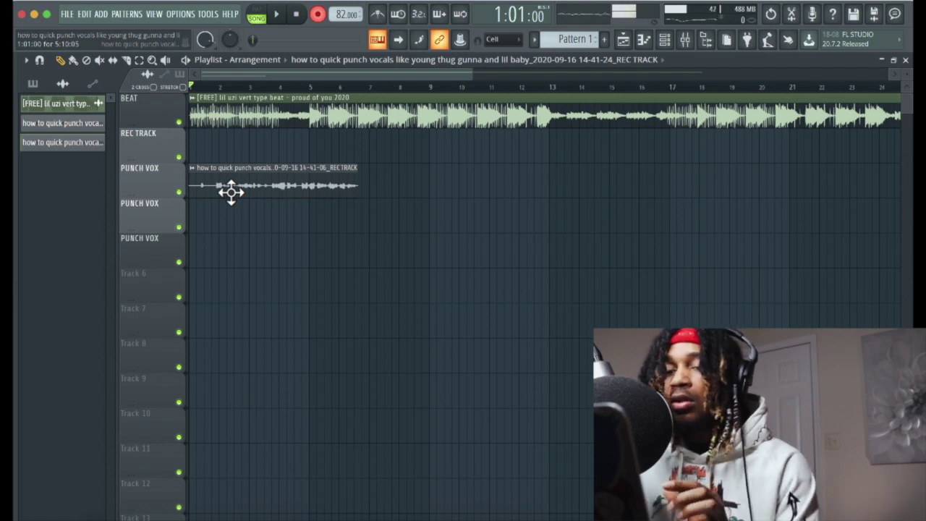
Delete the PUNCH VOX 1 take and make REC TRACK an audio track on its own insert.
right_click(286, 183)
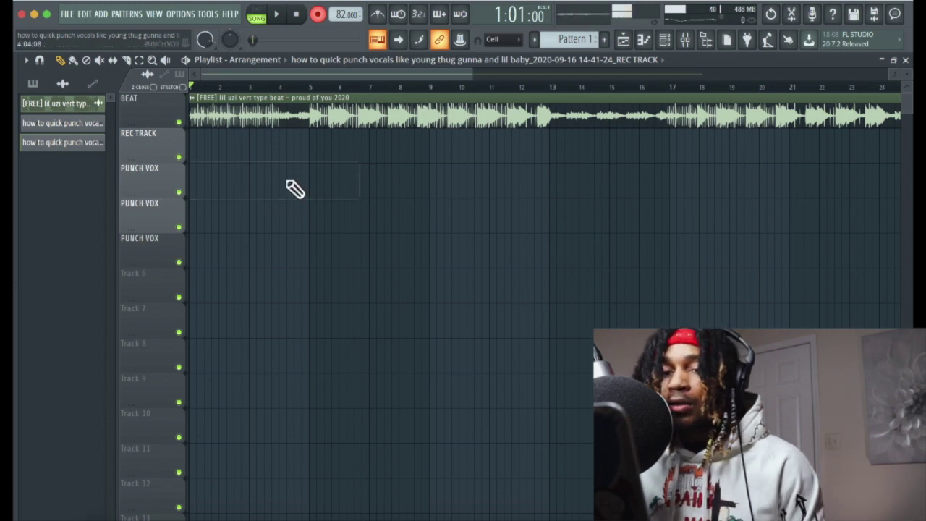
right_click(144, 152)
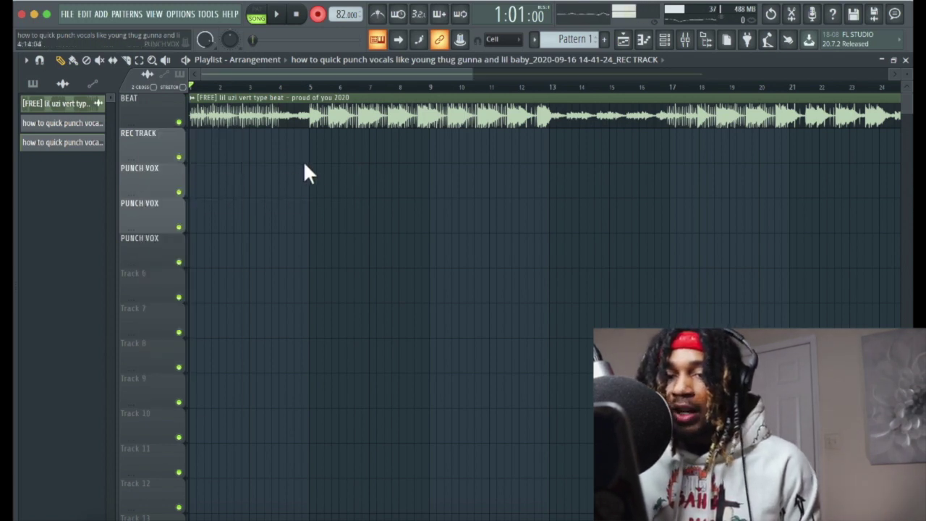
right_click(150, 136)
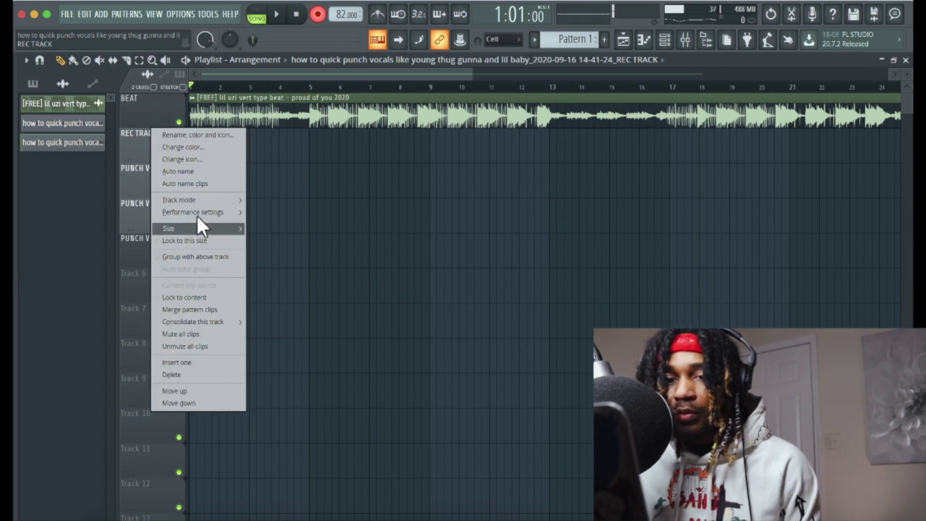
mouse_move(196, 200)
mouse_move(281, 212)
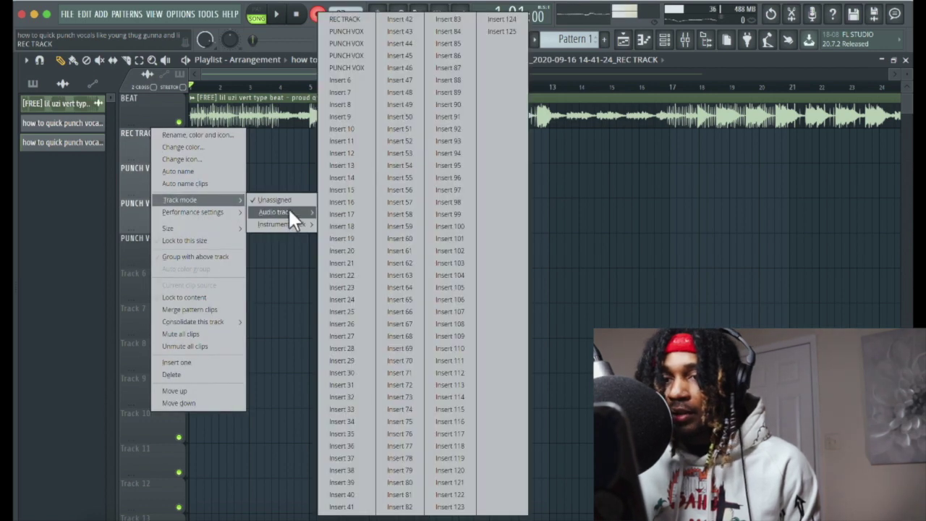
left_click(351, 17)
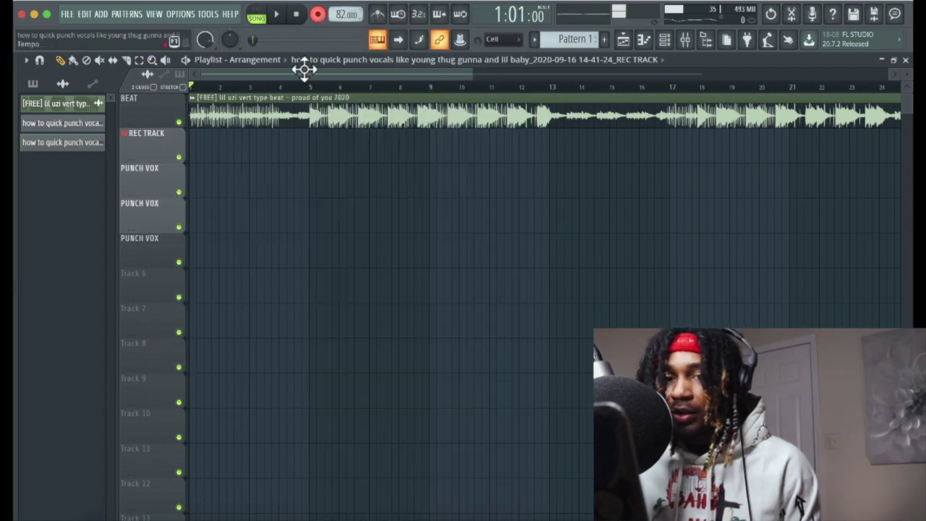
Make all three PUNCH VOX tracks audio tracks routed to their matching PUNCH VOX inserts.
right_click(150, 181)
mouse_move(187, 235)
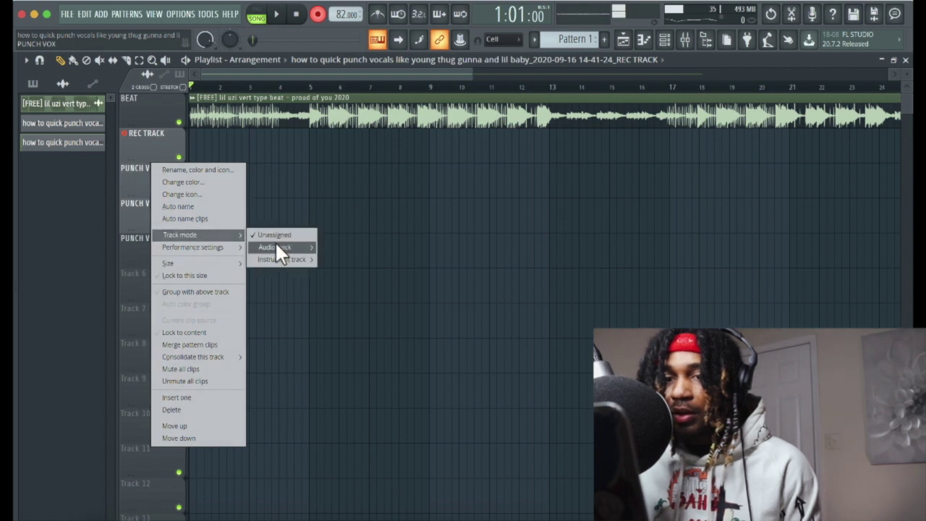
mouse_move(278, 247)
left_click(353, 32)
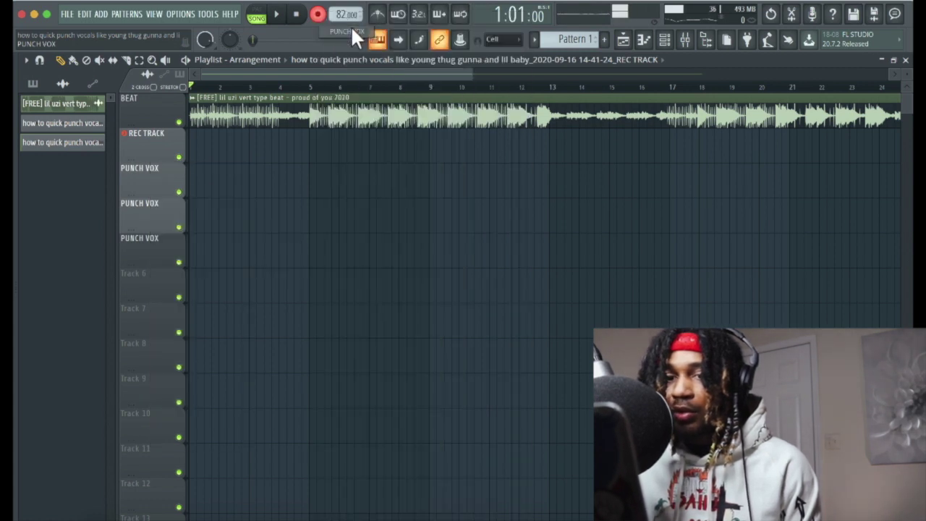
right_click(147, 203)
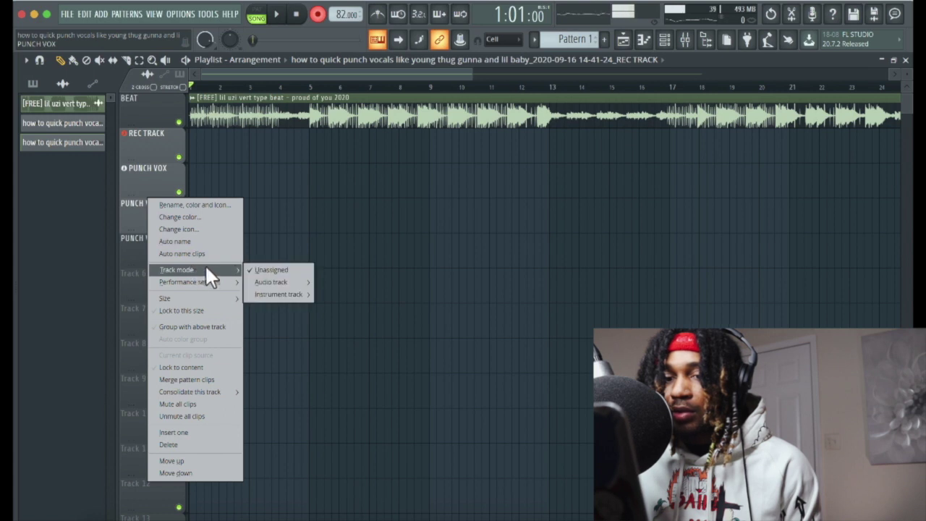
mouse_move(262, 282)
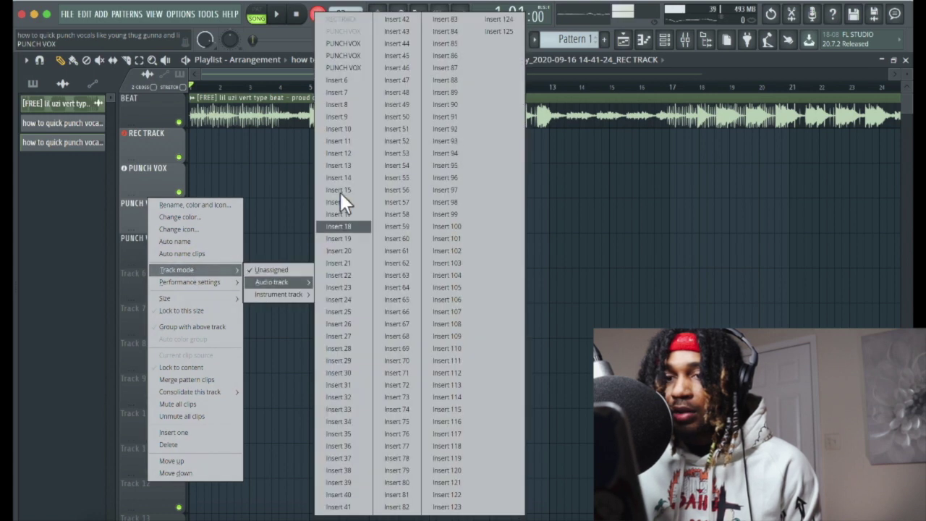
left_click(340, 43)
right_click(156, 241)
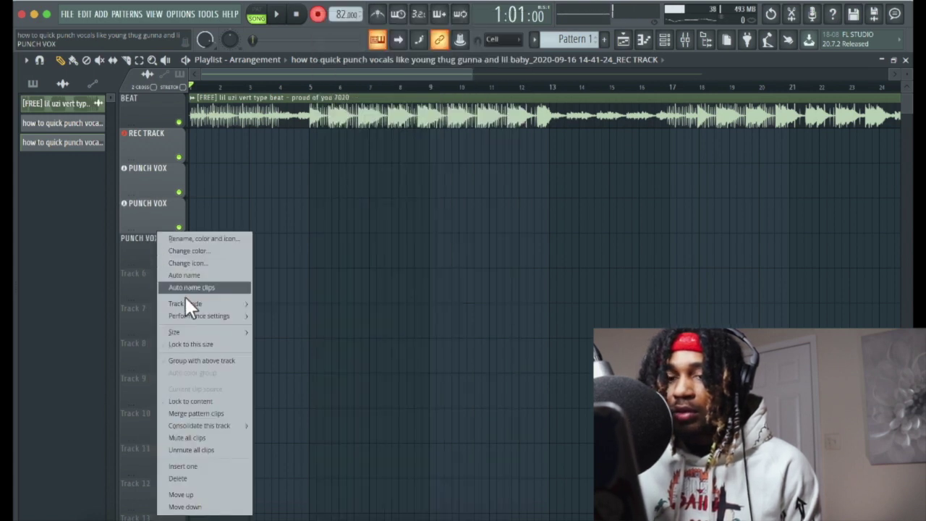
mouse_move(190, 304)
mouse_move(308, 312)
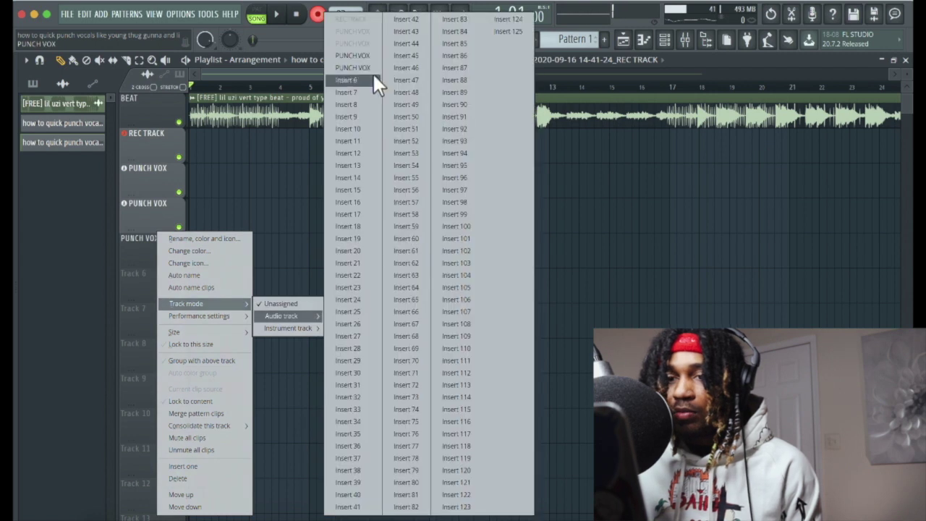
left_click(361, 56)
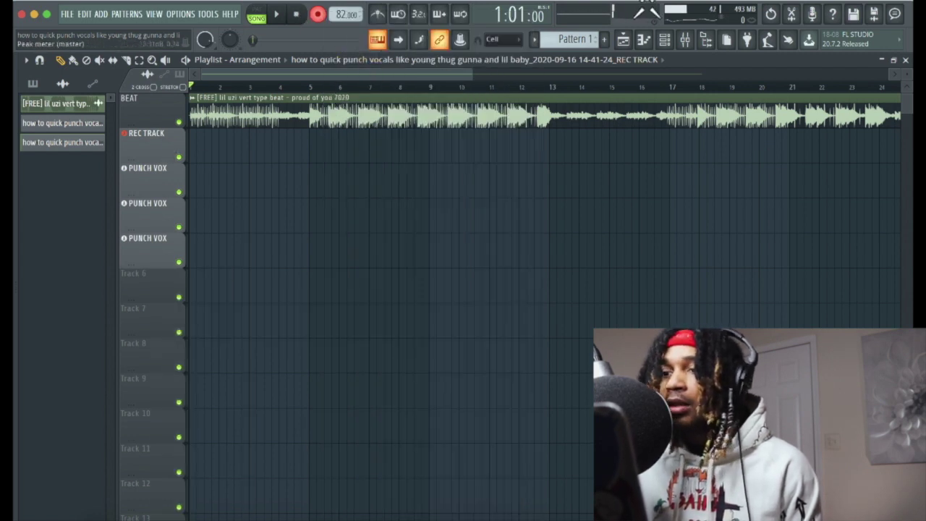
Check the REC TRACK routing in the Mixer.
left_click(684, 40)
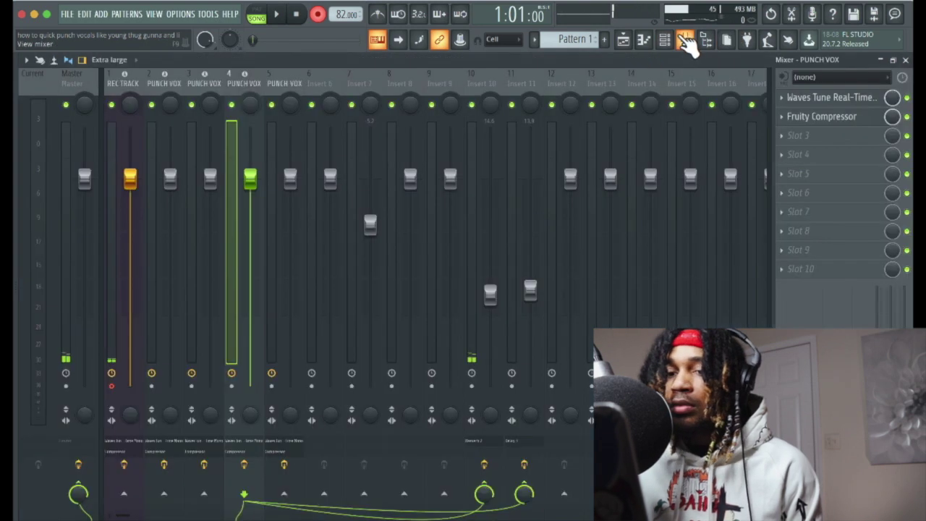
left_click(110, 78)
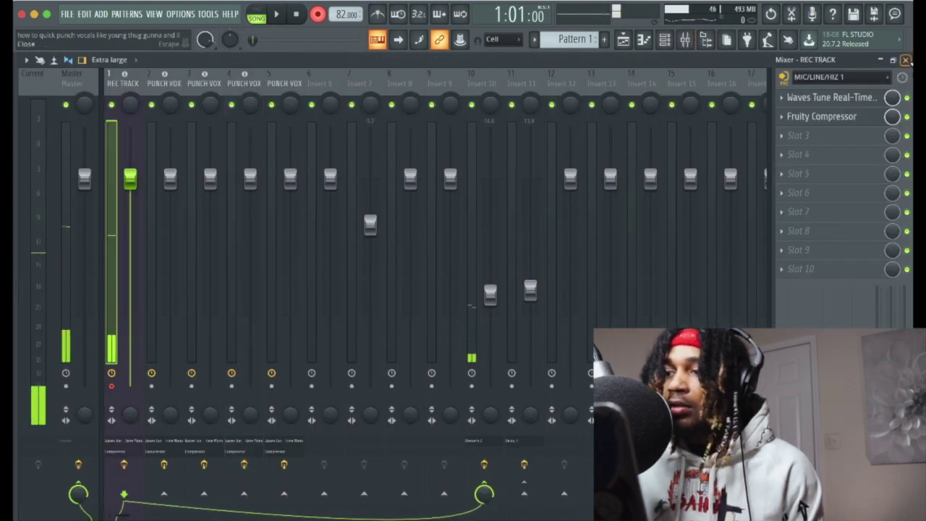
left_click(905, 59)
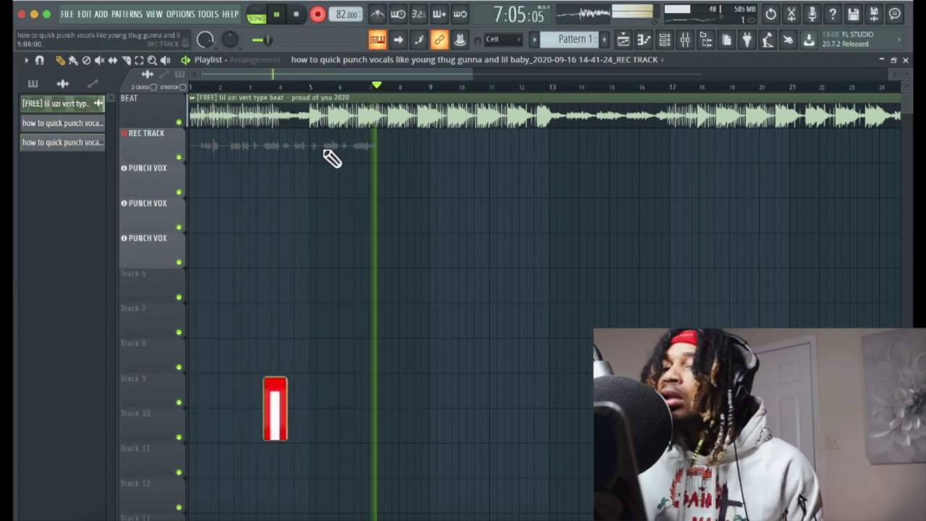
Stop the new take, drop it onto PUNCH VOX 1, and play back from bar 4.
key("space")
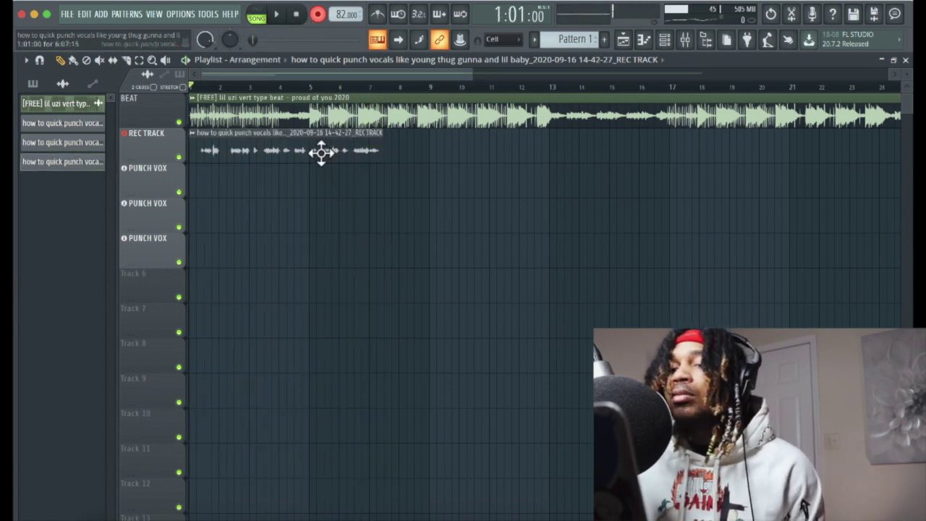
left_click_drag(322, 152, 321, 199)
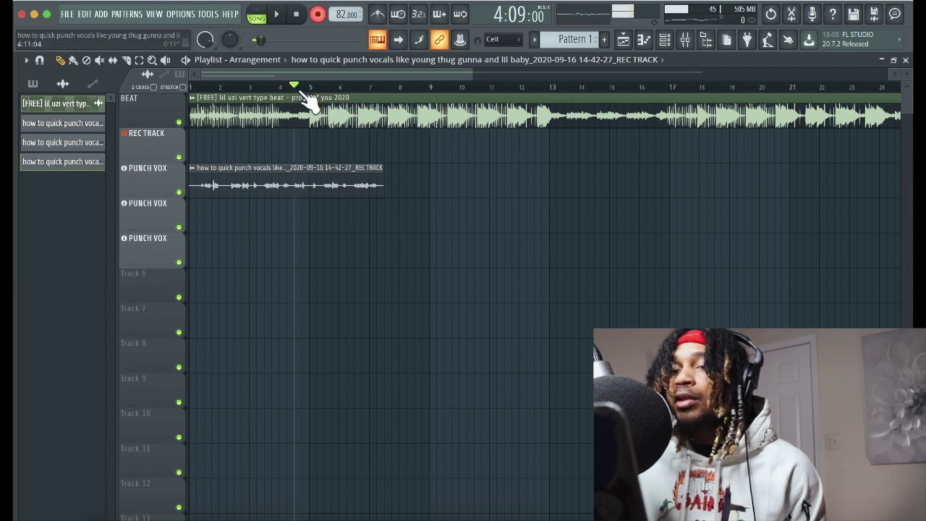
key("space")
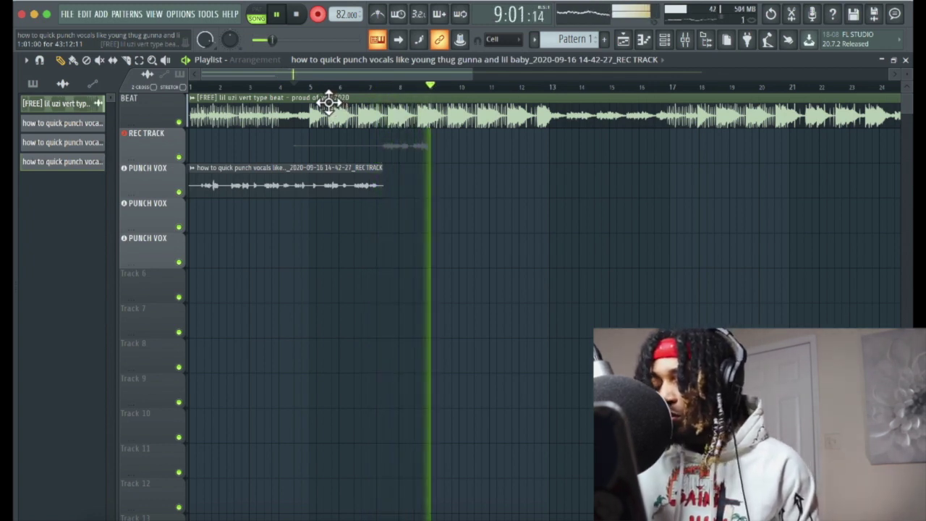
Stop the next take and place it on PUNCH VOX 2 from about bar 4.5.
key("space")
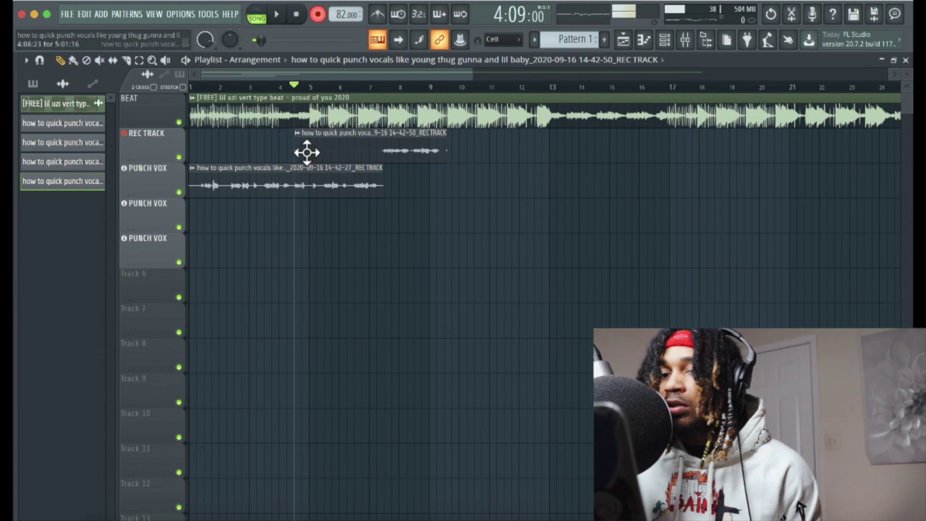
left_click_drag(398, 157, 395, 231)
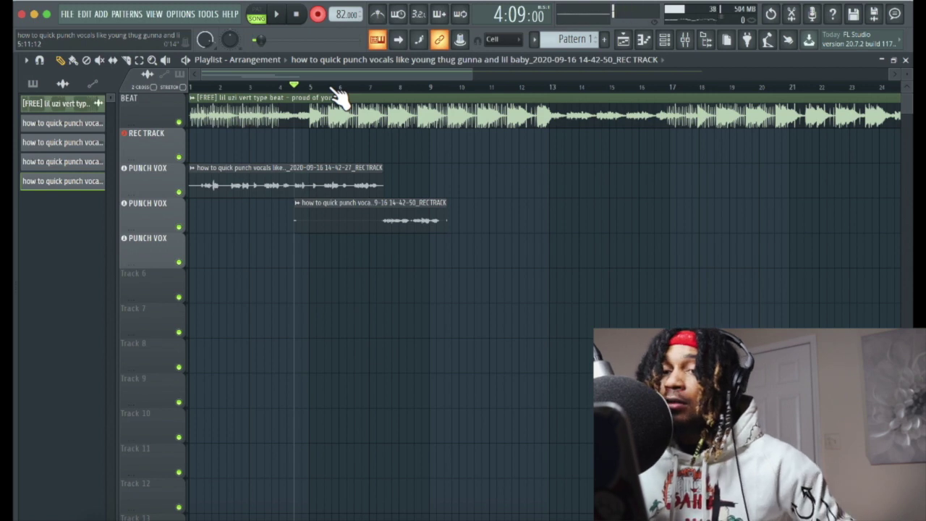
key("space")
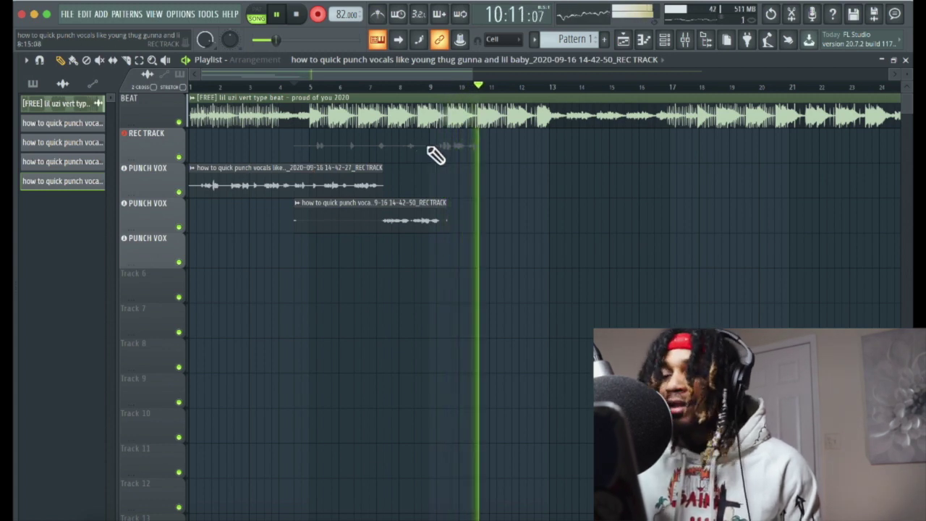
Stop recording, delete the unwanted take, and restart recording from bar 4.5.
key("space")
key("space")
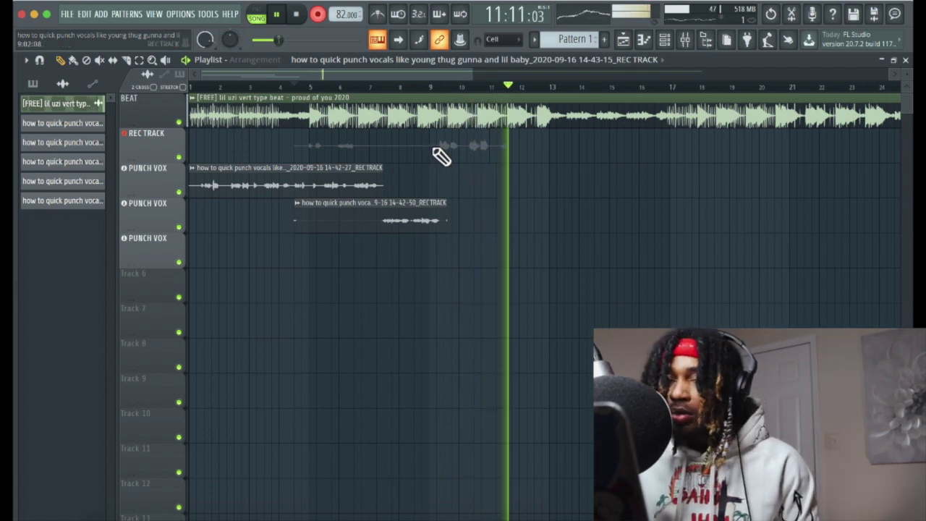
key("space")
right_click(433, 147)
key("space")
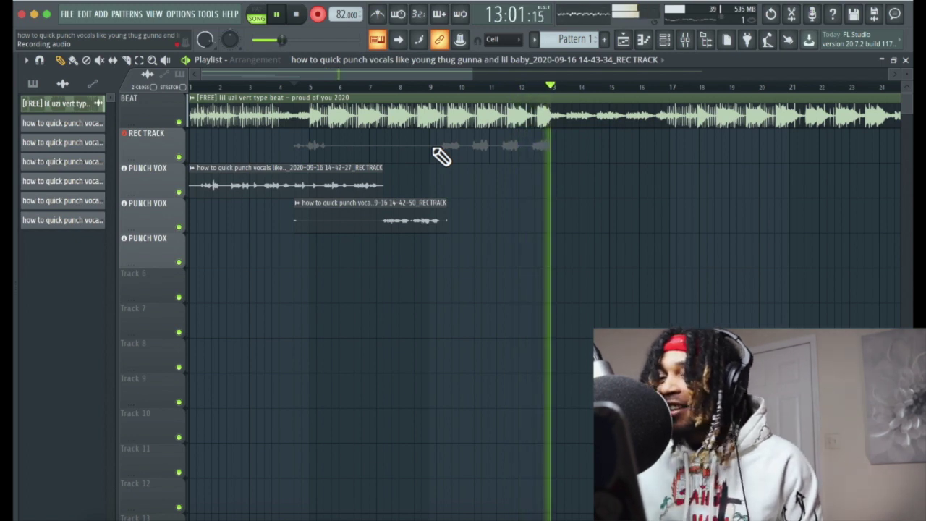
Stop the 14-43-56 take and place it on PUNCH VOX 1 after the first take.
key("space")
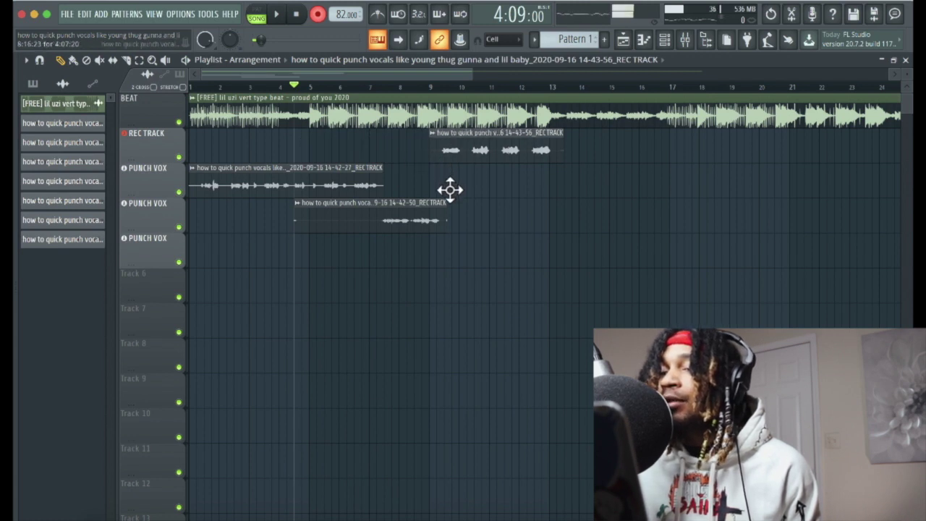
left_click_drag(450, 189, 450, 192)
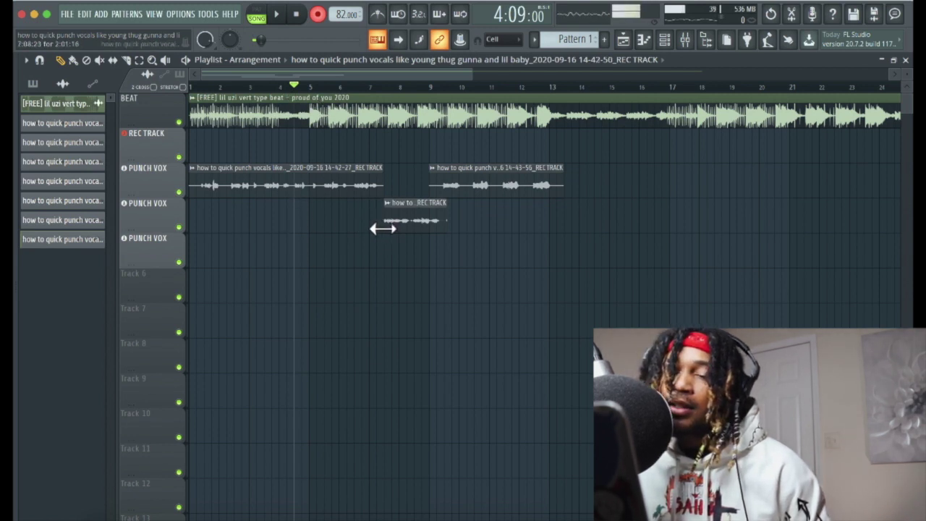
key("space")
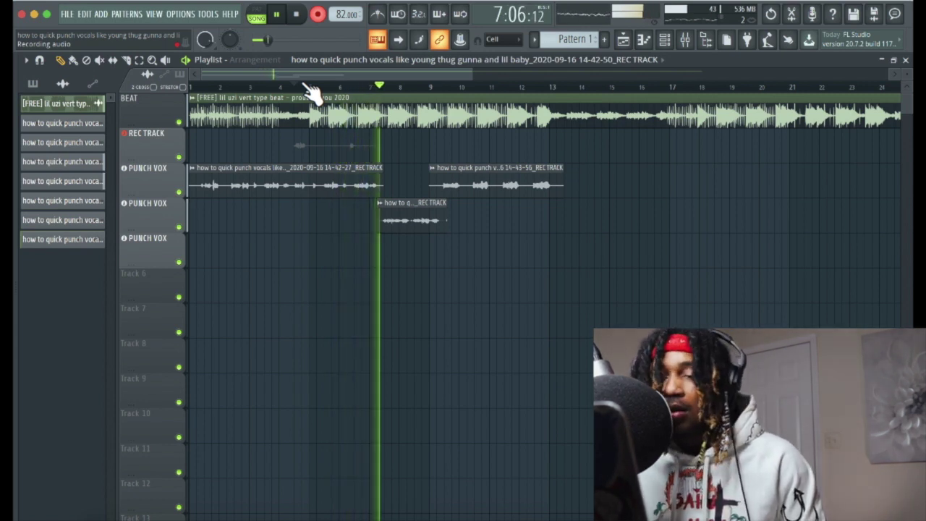
Shorten the end of the PUNCH VOX 2 clip and stop recording the 14-44-35 take.
left_click_drag(447, 221, 439, 224)
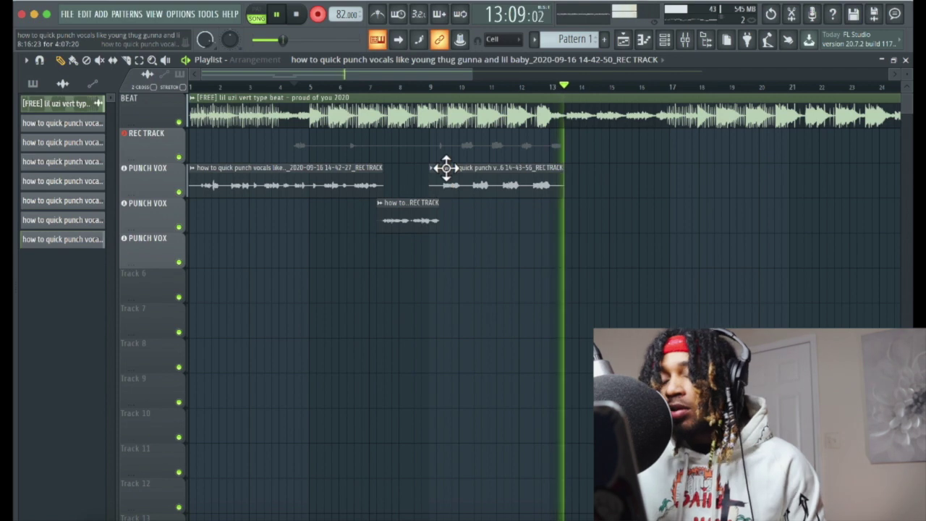
key("space")
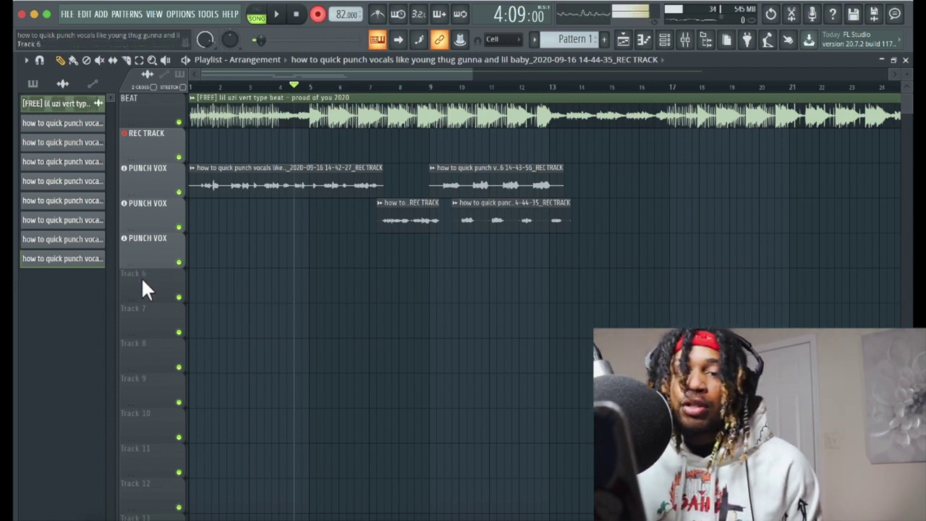
Recolour the REC TRACK track red using Change color in its options menu.
right_click(140, 148)
left_click(182, 148)
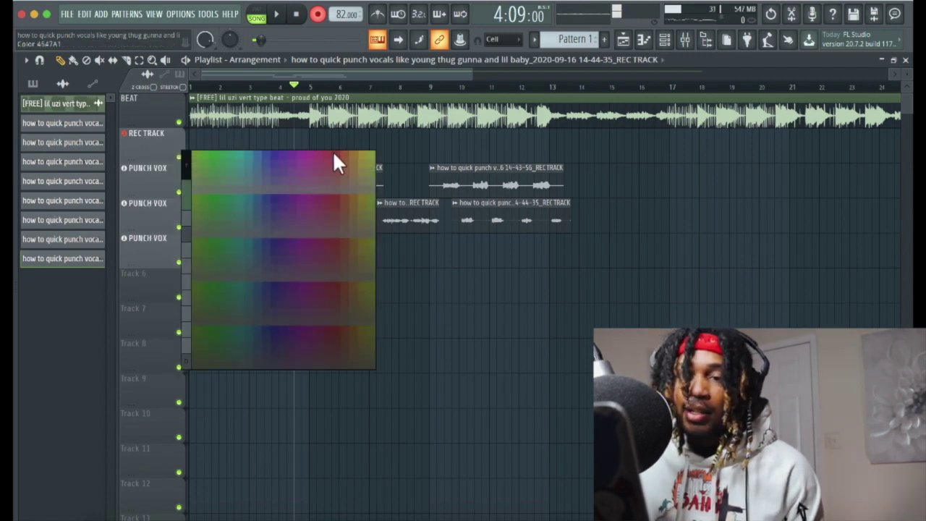
left_click(332, 158)
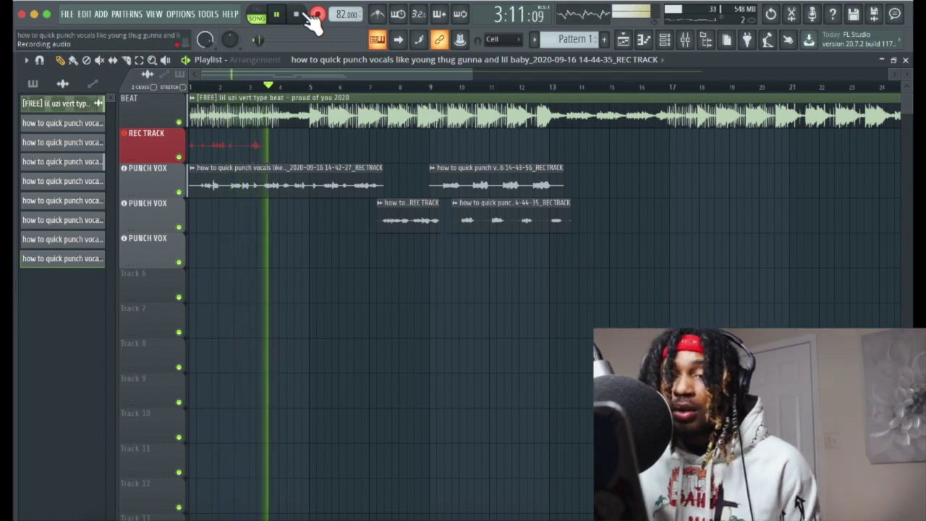
Stop the short red take, then record a long 14-45-42 take on REC TRACK to about bar 13.5.
left_click(296, 14)
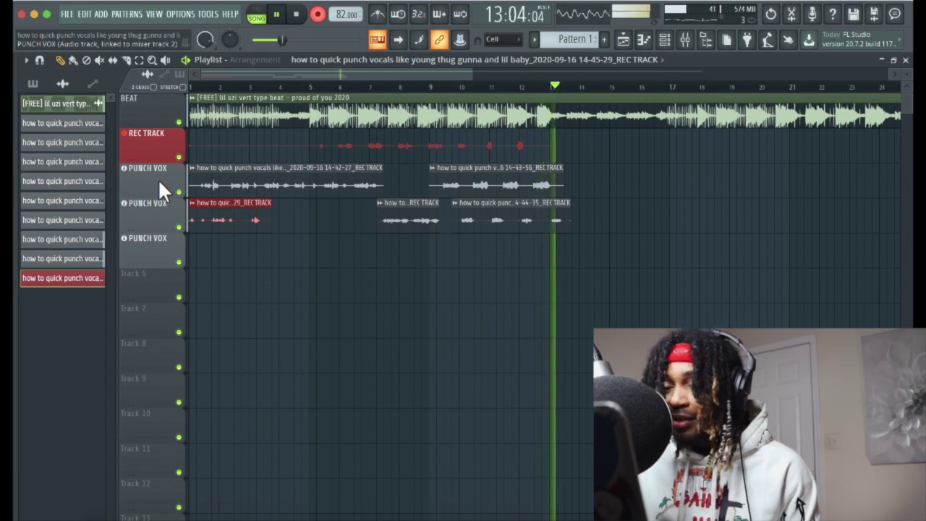
key("space")
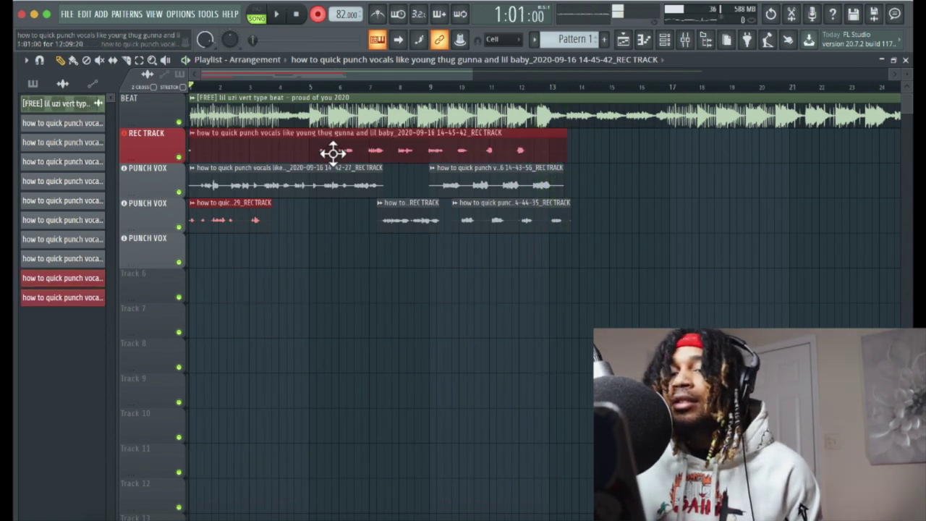
Move the long 14-45-42 take onto the third PUNCH VOX track at bar 5, play it back, and zoom in.
left_click_drag(332, 151, 324, 230)
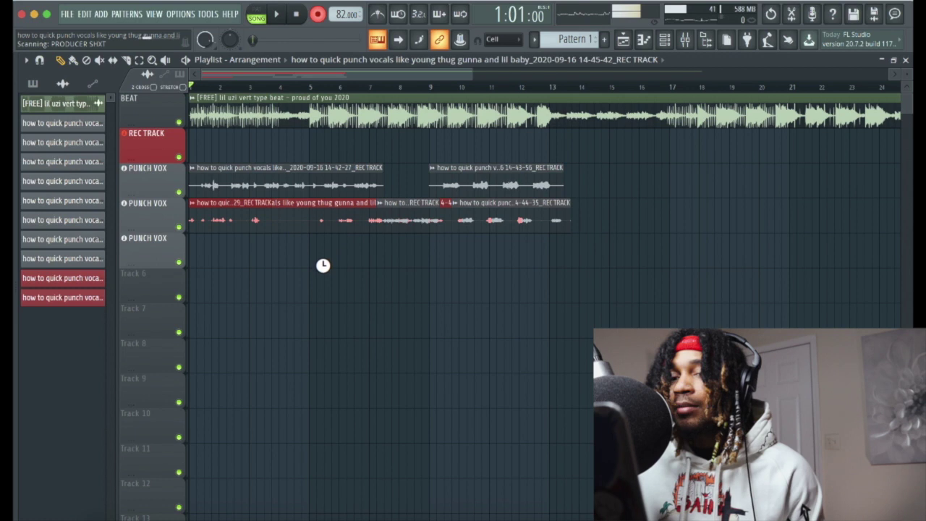
left_click_drag(323, 263, 322, 265)
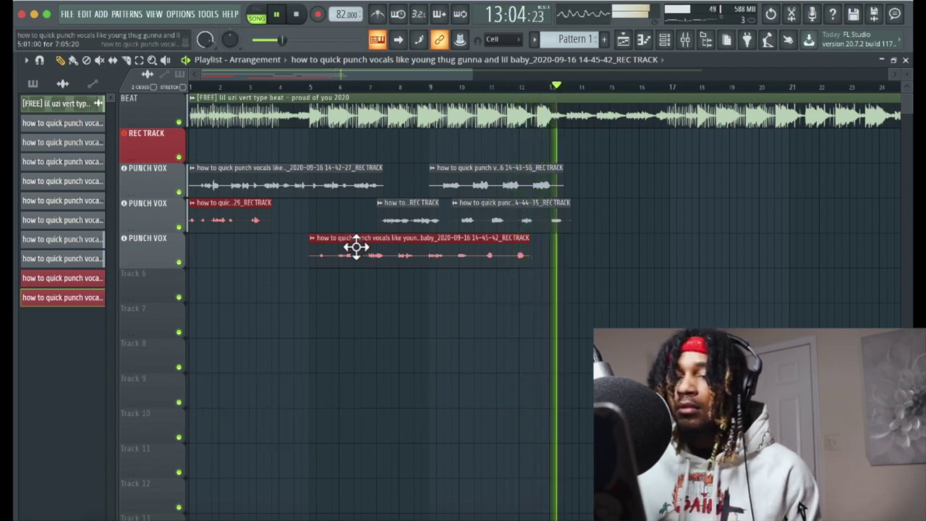
key("space")
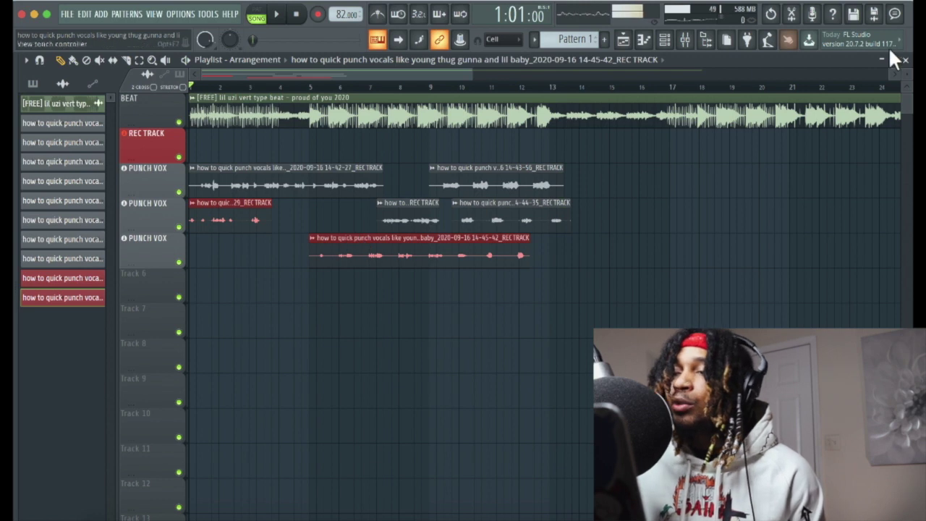
left_click_drag(474, 71, 323, 106)
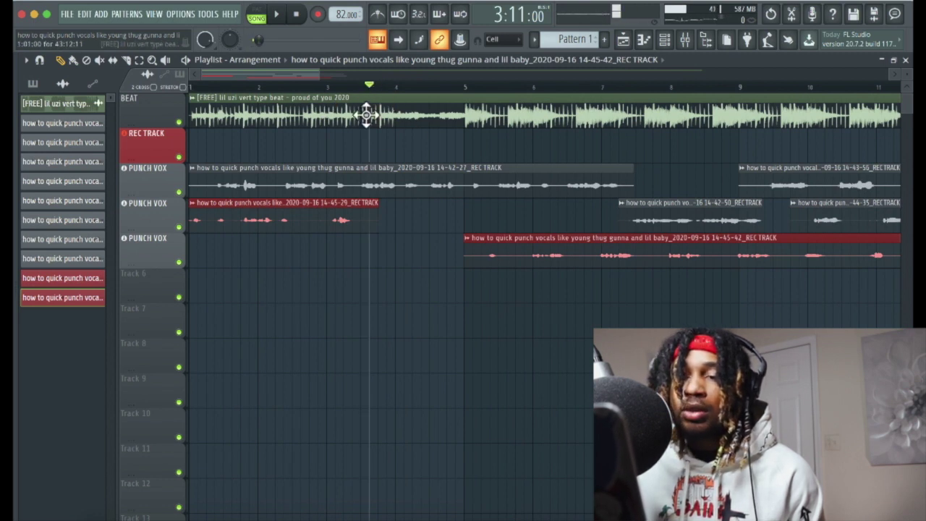
Set the playback start just before bar 5 and preview the punch point.
left_click(467, 92)
key("space")
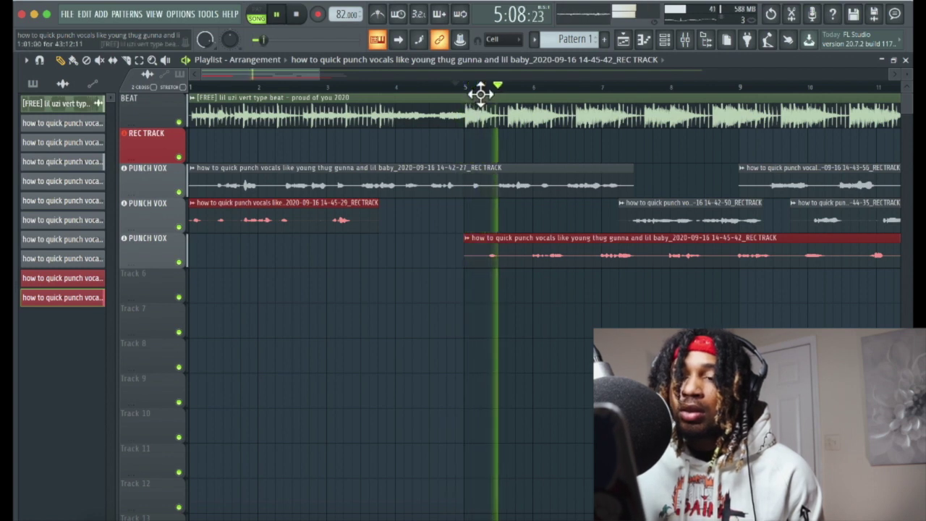
key("space")
left_click(449, 87)
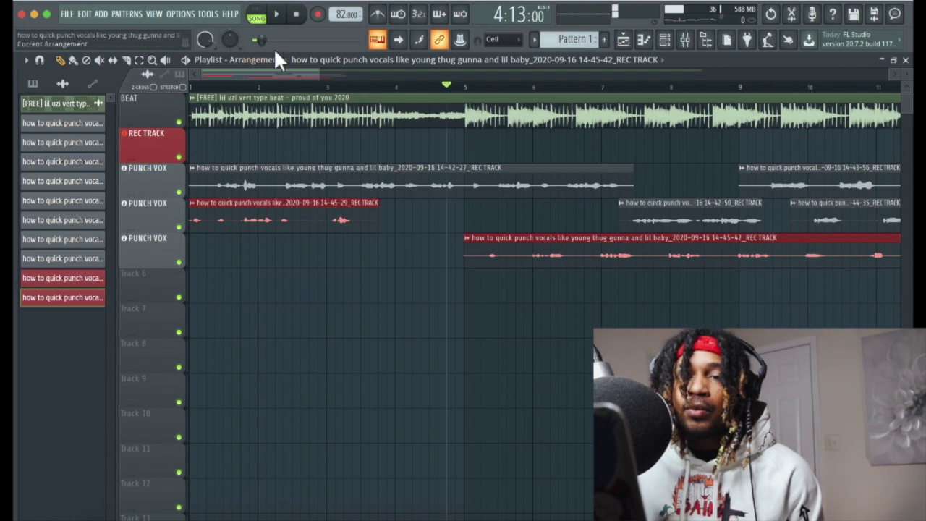
Record a short 14-47-36 punch-in with 'Everything' mode and place it on PUNCH VOX 2 near bar 5.4.
left_click(319, 14)
left_click(440, 354)
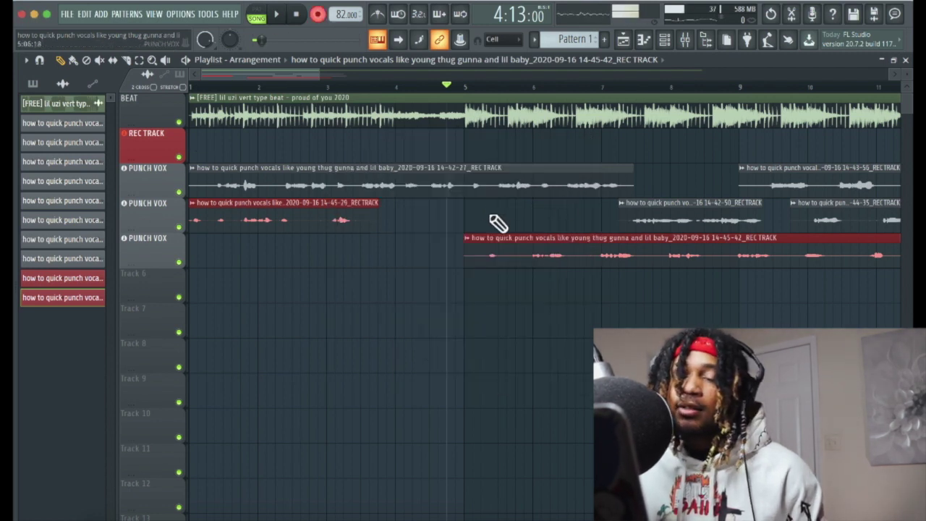
key("space")
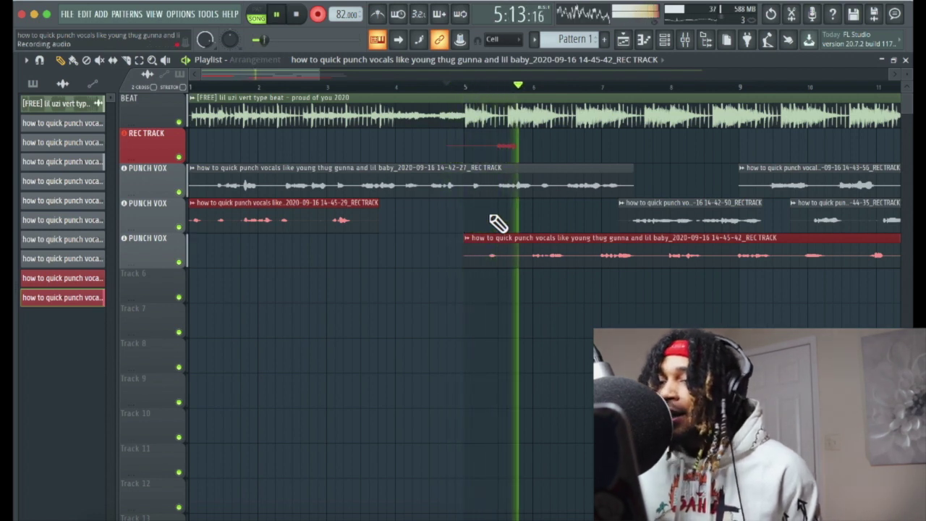
key("space")
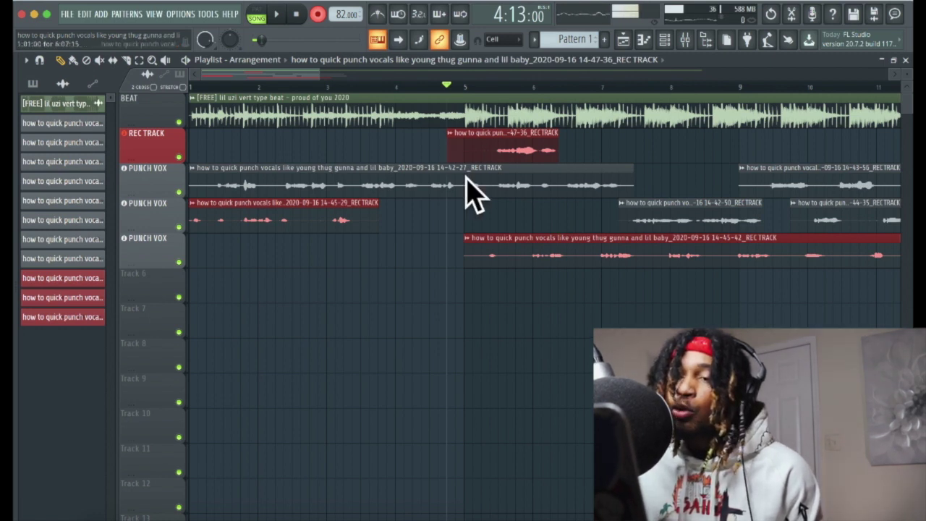
left_click_drag(522, 153, 523, 231)
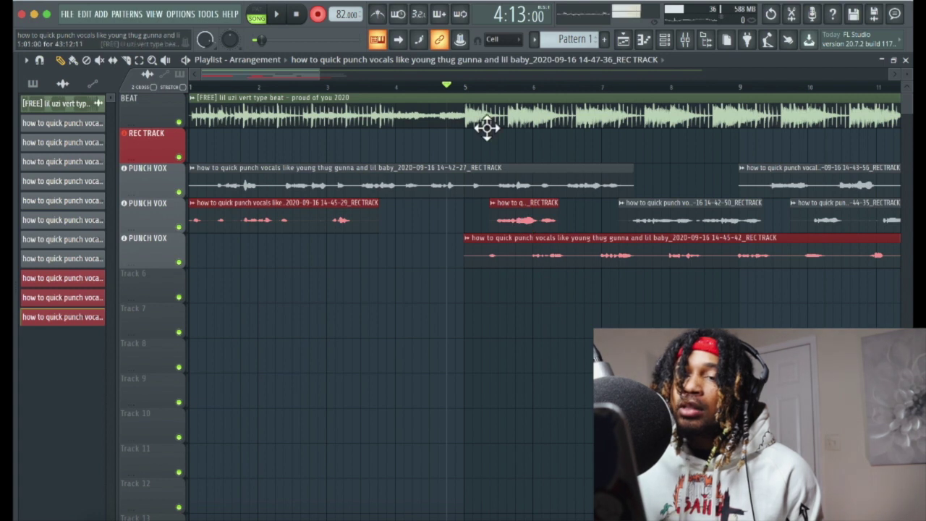
key("space")
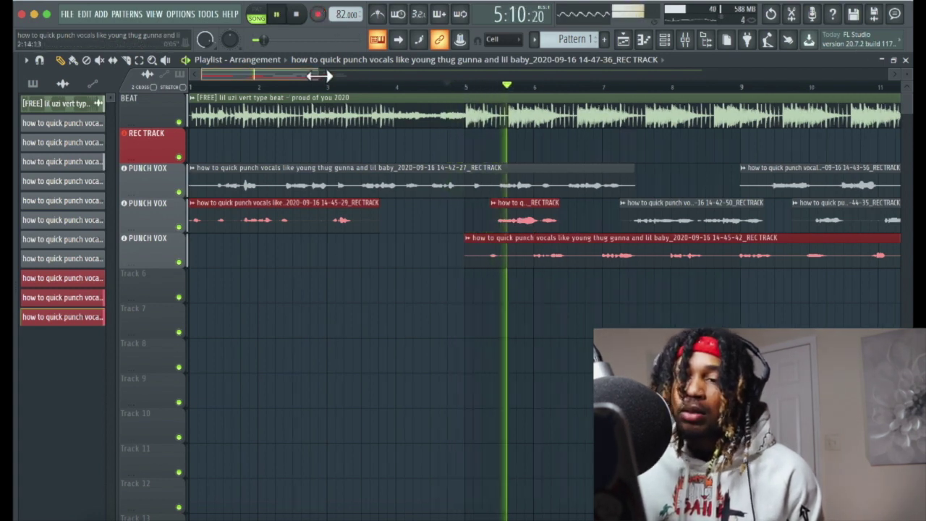
scroll(290, 76, "up", 3)
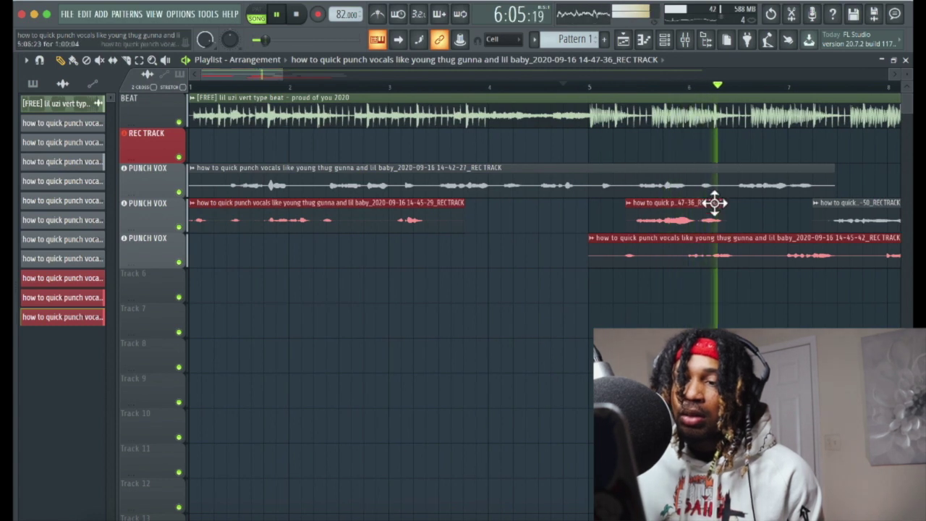
Slice the first PUNCH VOX take in two and delete the short slice.
key("space")
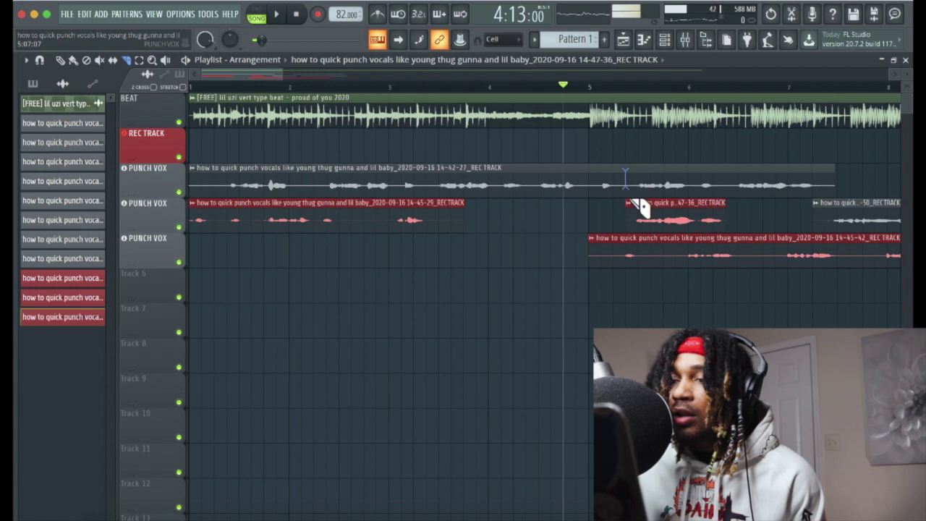
left_click_drag(728, 172, 734, 205)
left_click(59, 61)
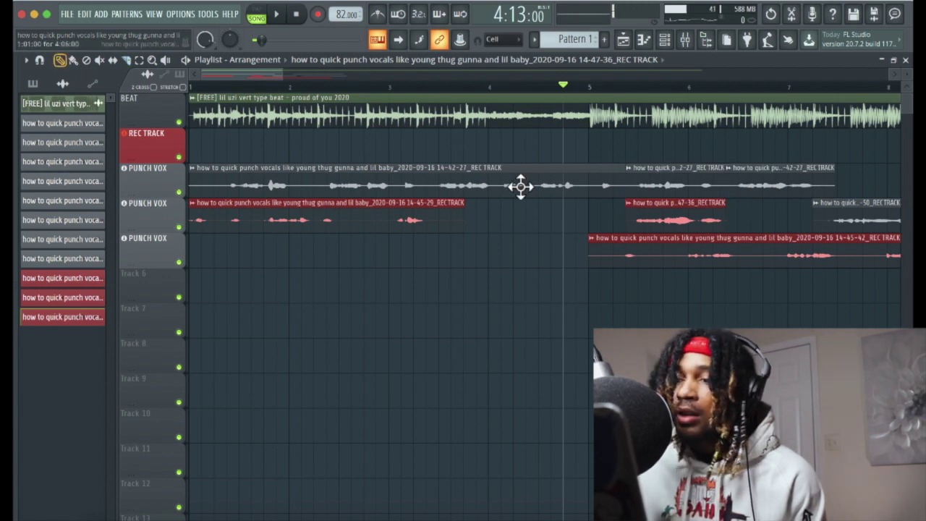
right_click(676, 183)
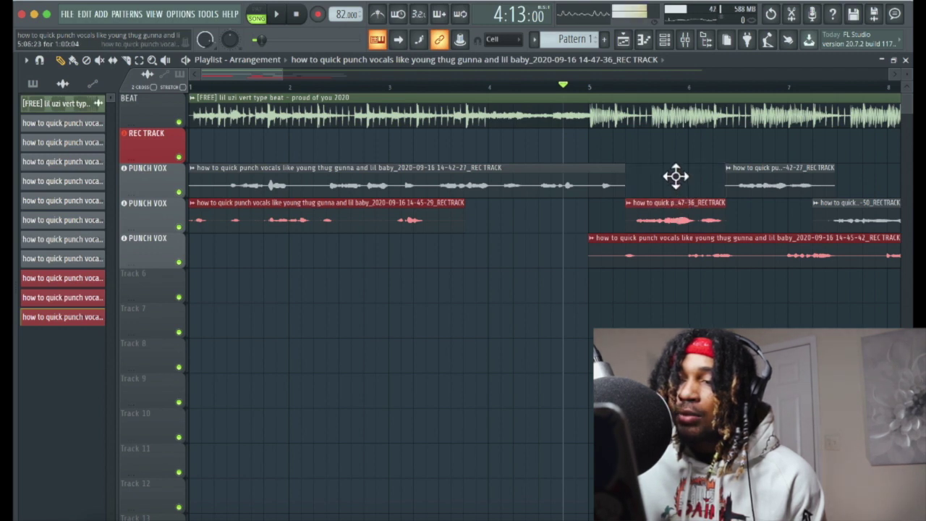
Move the 47-36 punch up into the gap and audition it in the song.
left_click_drag(676, 176, 675, 167)
key("space")
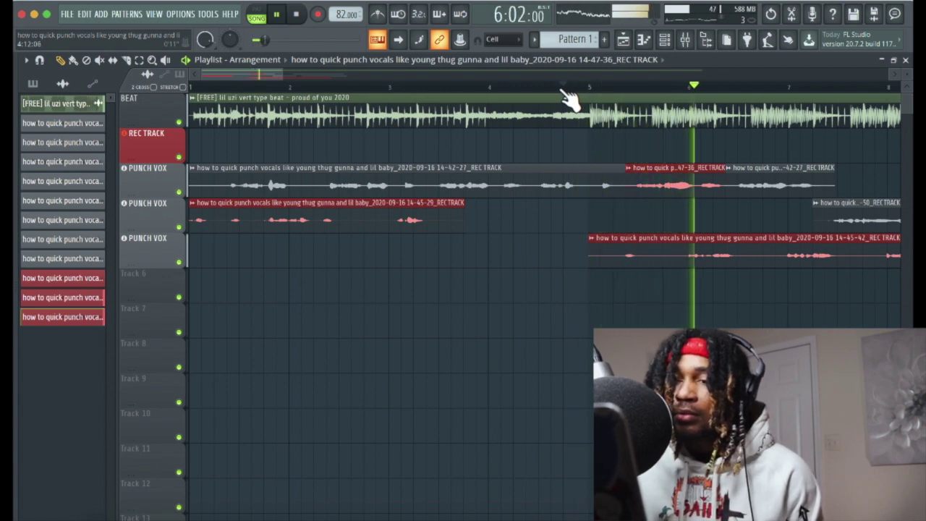
double_click(673, 185)
left_click(385, 108)
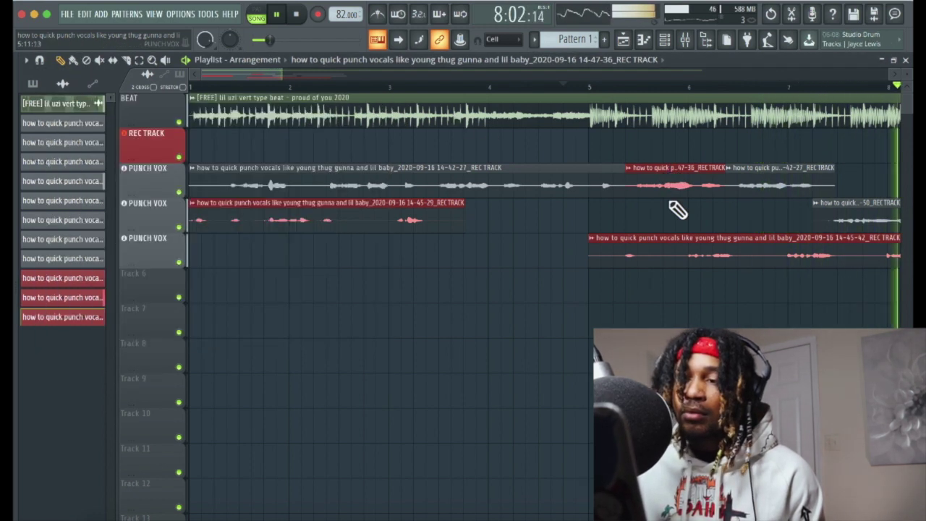
key("space")
Try the 47-36 punch one track lower, then undo it back to the second PUNCH VOX track.
left_click_drag(673, 211, 673, 226)
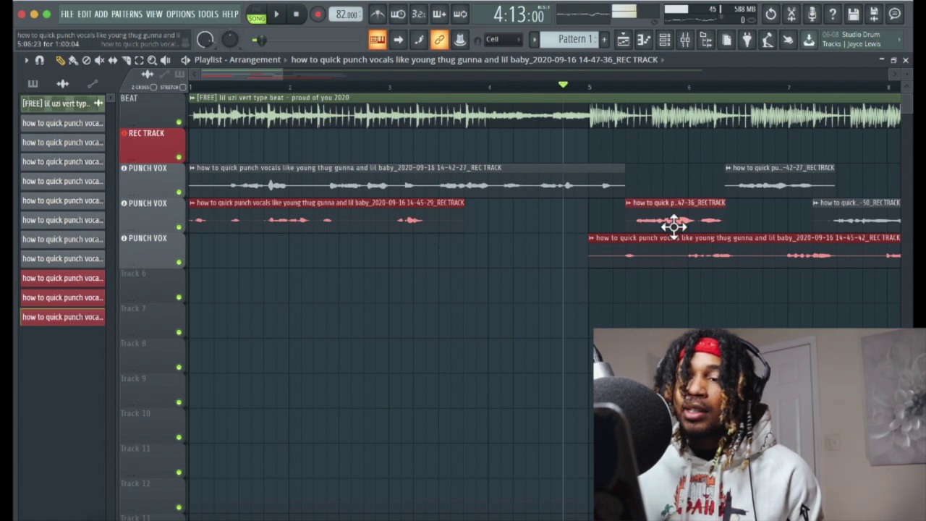
key("ctrl+z")
key("ctrl+z")
key("ctrl+z")
key("ctrl+z")
key("ctrl+z")
key("ctrl+z")
key("ctrl+z")
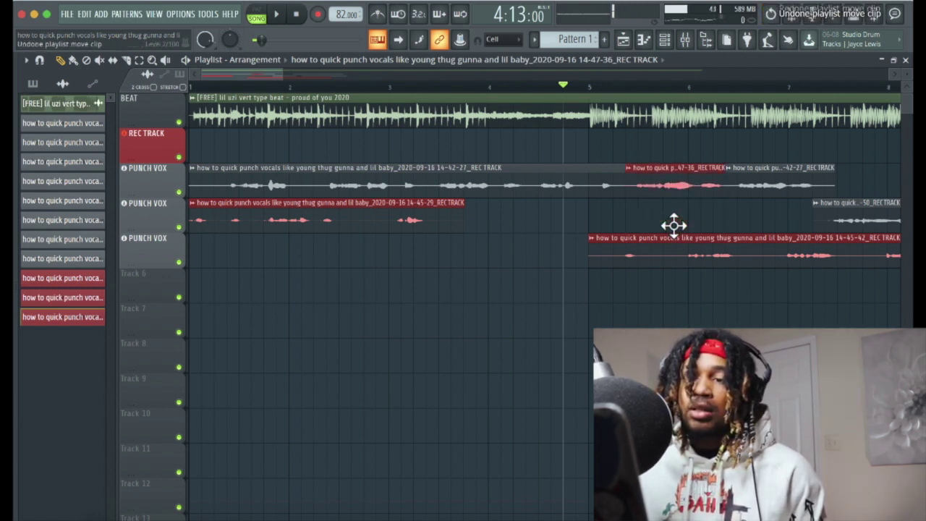
key("ctrl+z")
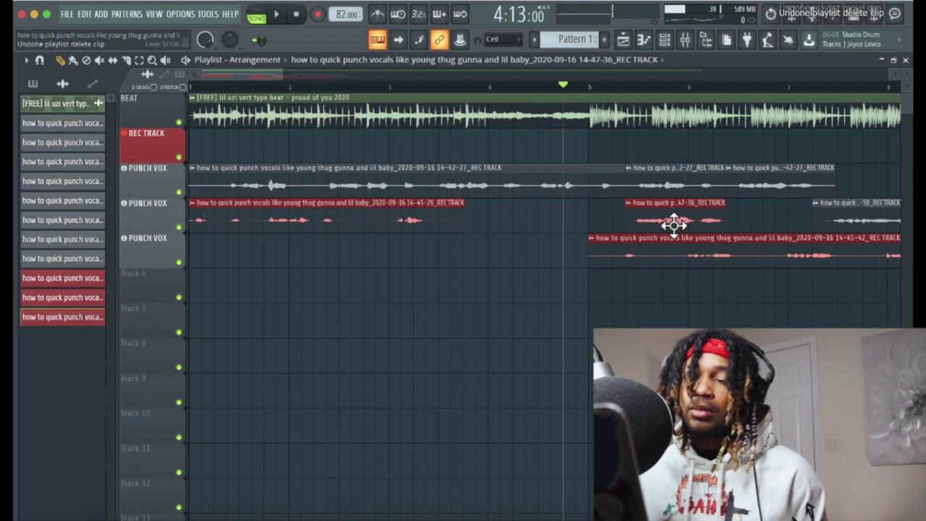
Play back from bar 5, remove an accidental punch copy, and zoom out to bars 4–18.
left_click(592, 88)
key("space")
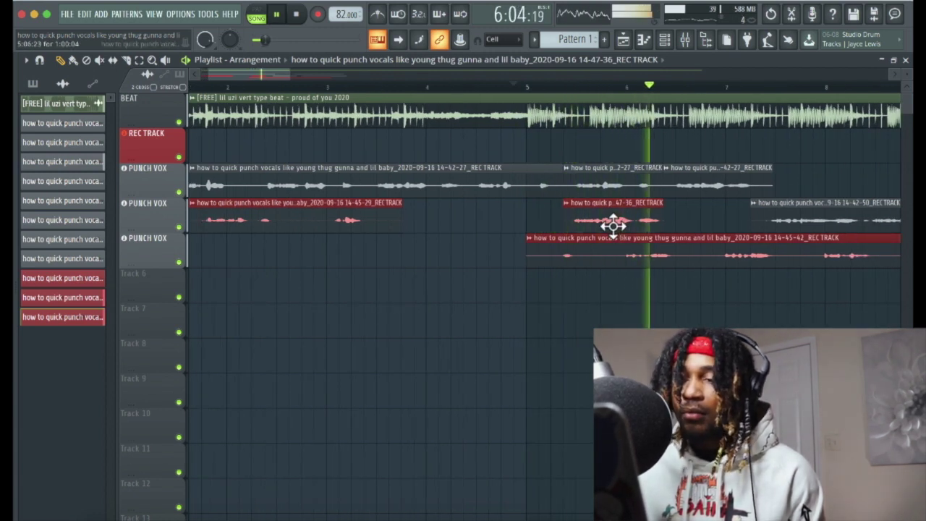
left_click(684, 217)
right_click(684, 218)
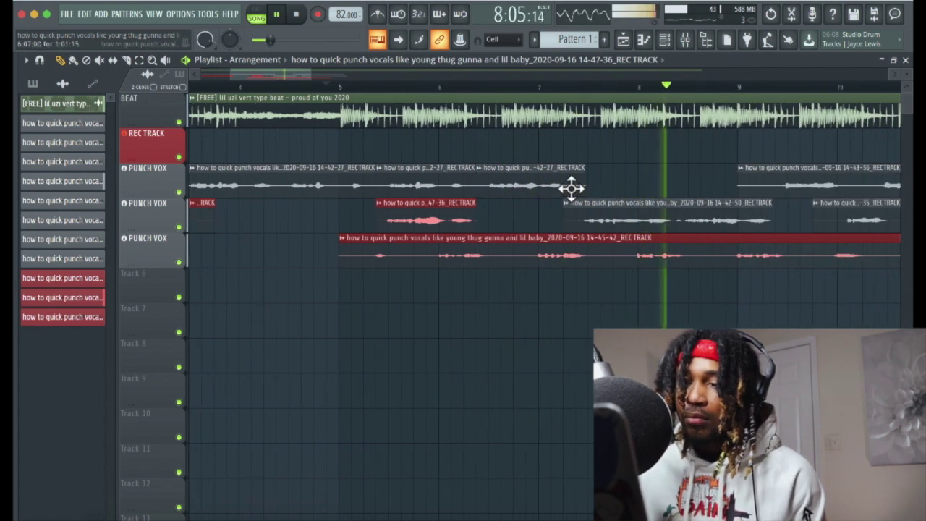
left_click(543, 86)
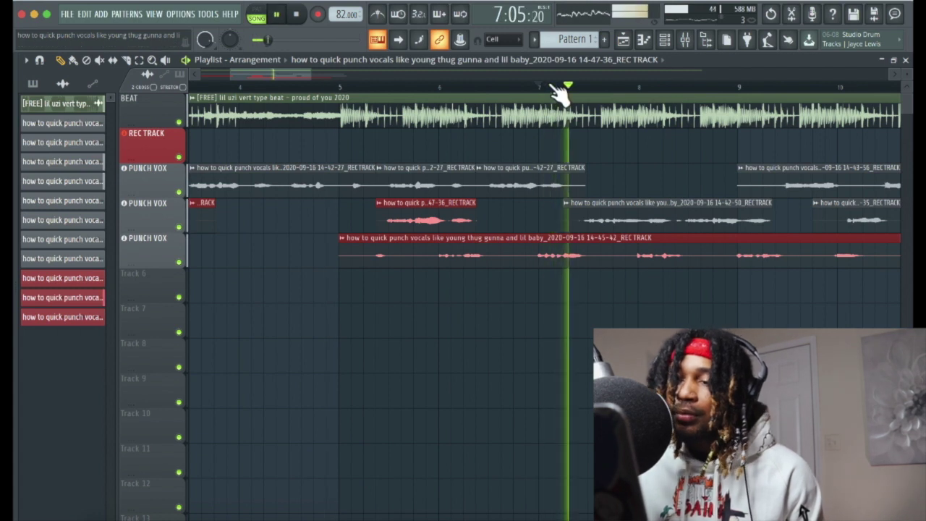
left_click_drag(304, 75, 407, 76)
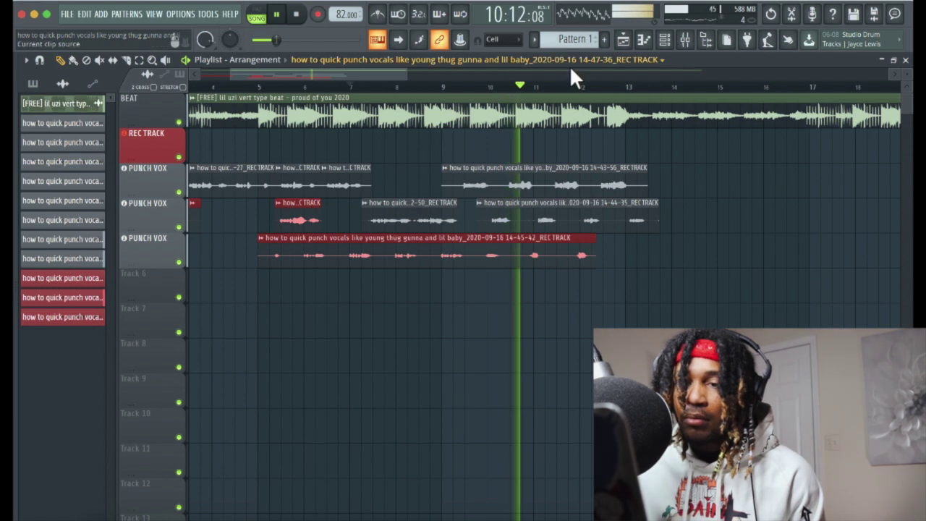
Delete the small PUNCH VOX clip and record a new vocal take starting at bar 9.
key("space")
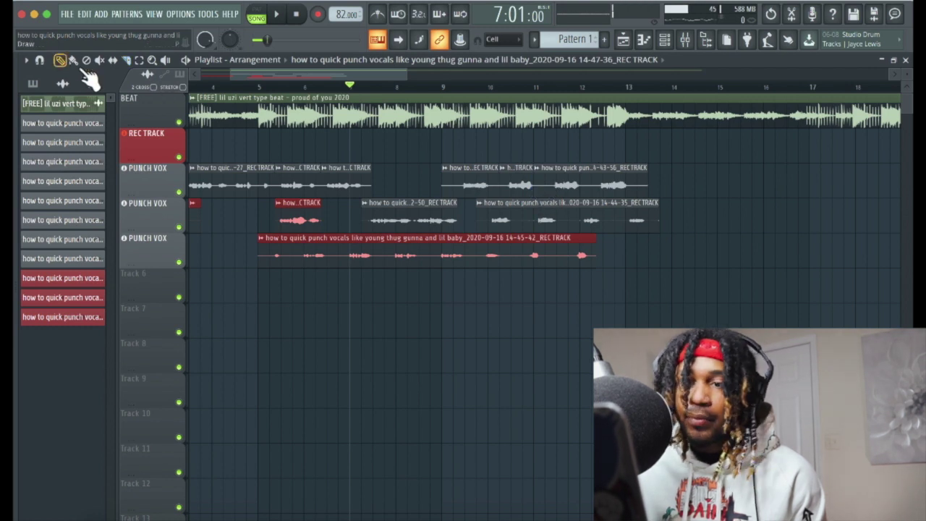
right_click(525, 187)
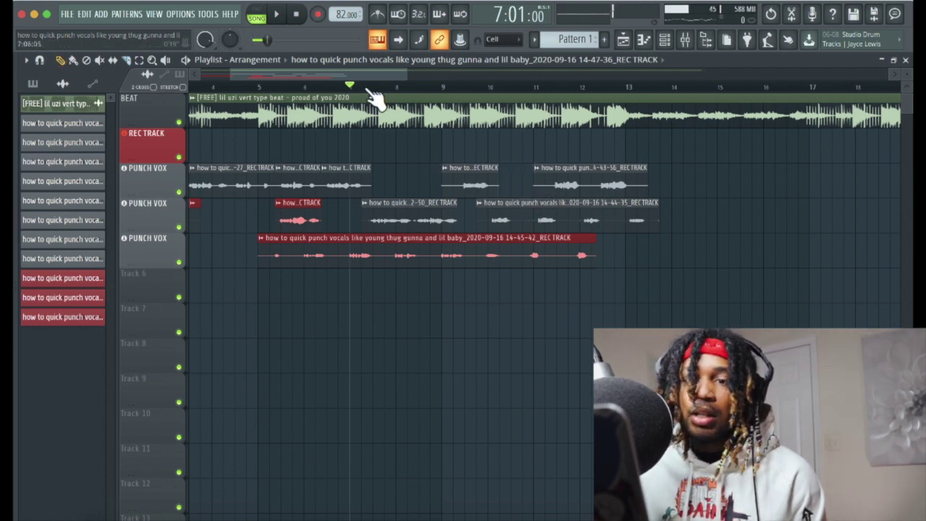
left_click(443, 87)
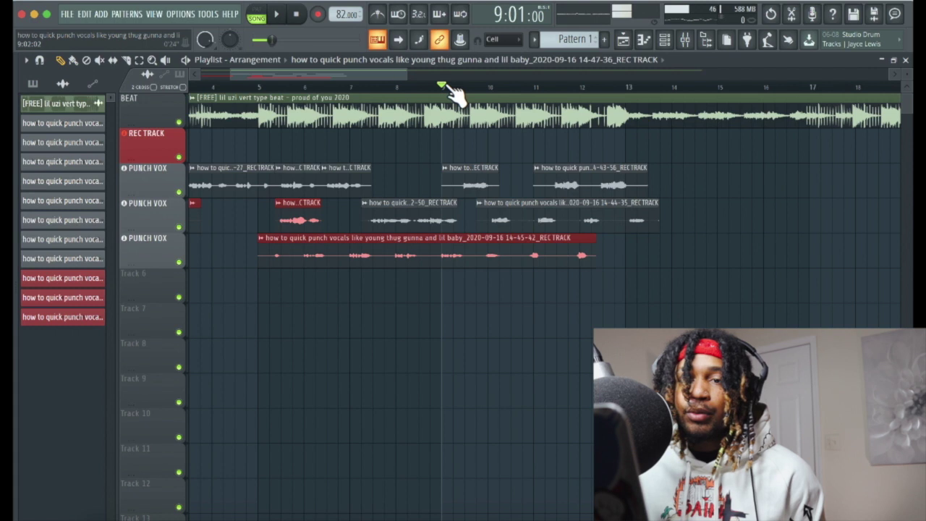
left_click(318, 13)
left_click(424, 331)
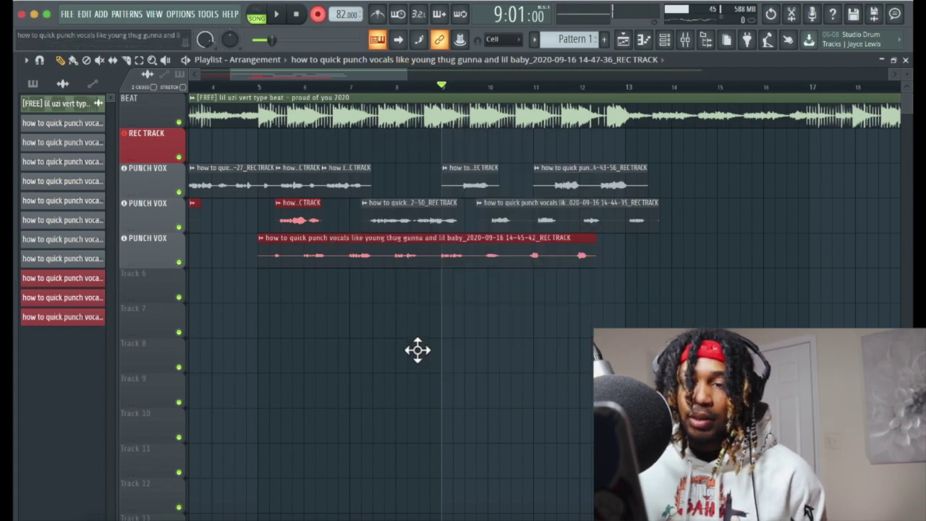
key("space")
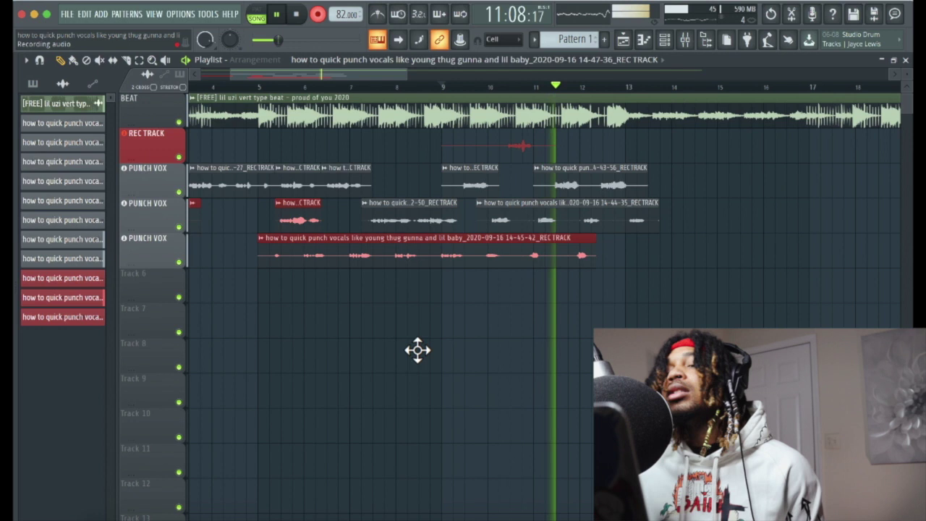
key("space")
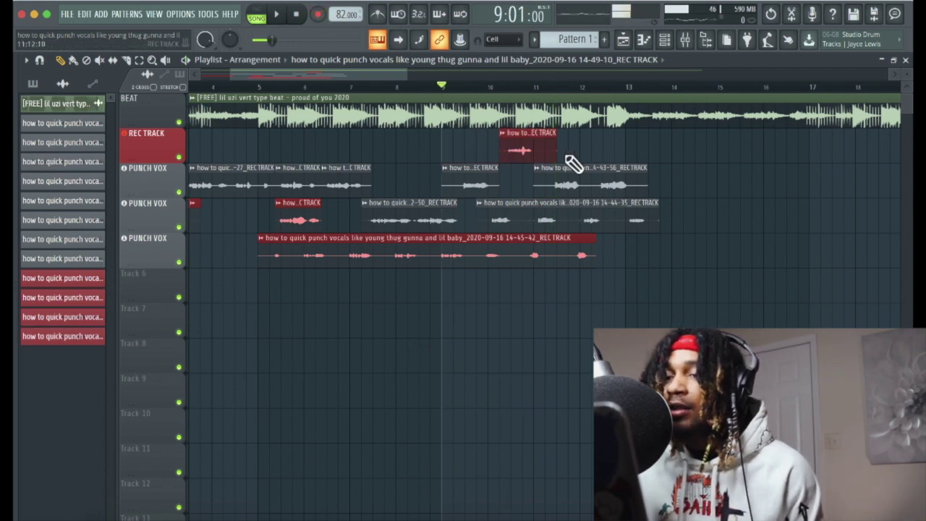
Move the new take onto the first PUNCH VOX track, play it back, then undo the move.
left_click_drag(523, 188, 525, 194)
key("space")
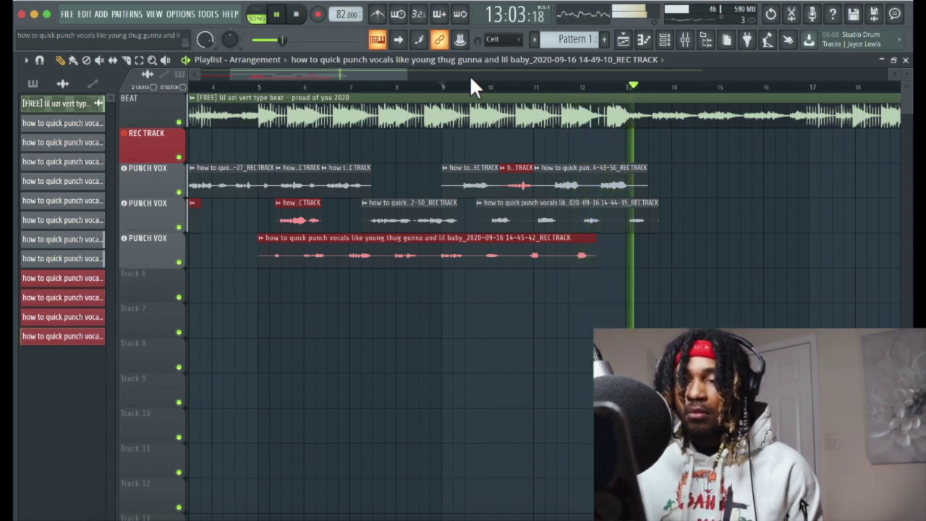
key("space")
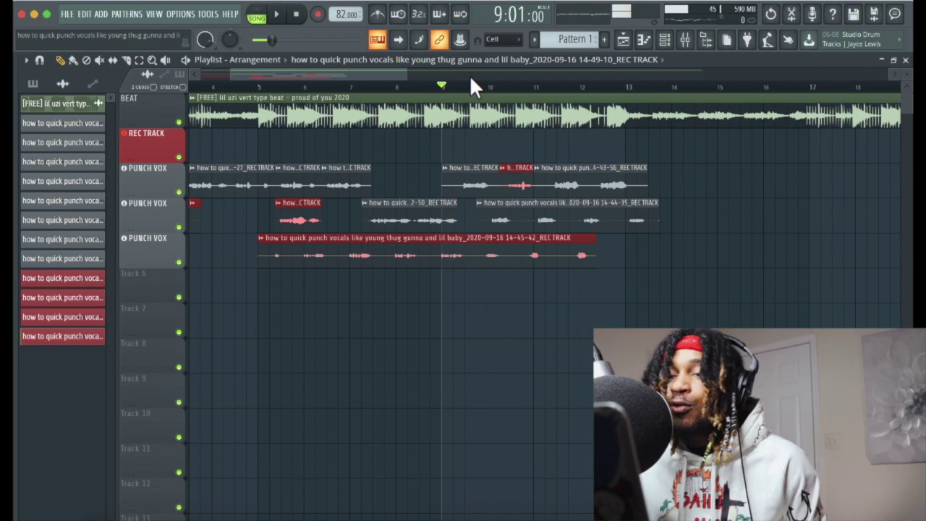
key("ctrl+z")
key("ctrl+z")
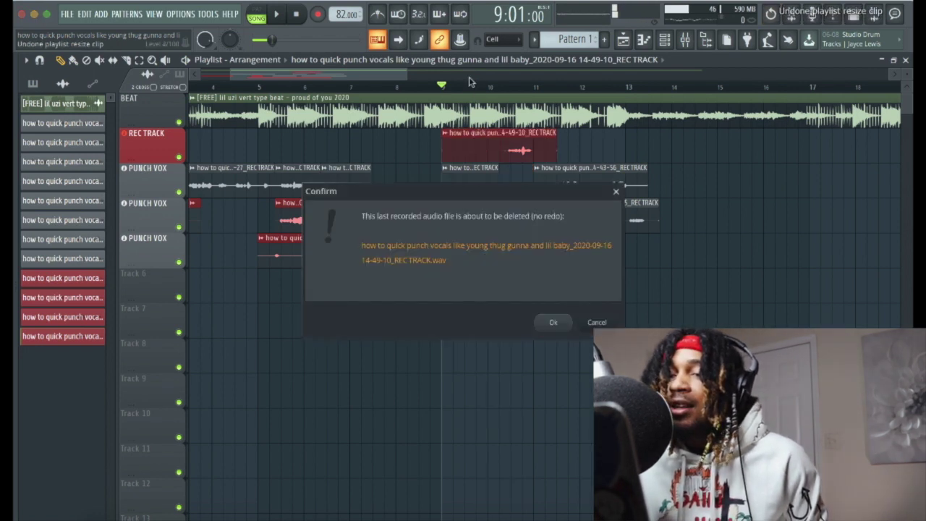
Confirm removing the take from REC TRACK, scroll back to the start, and check the first PUNCH VOX track's options.
left_click(570, 325)
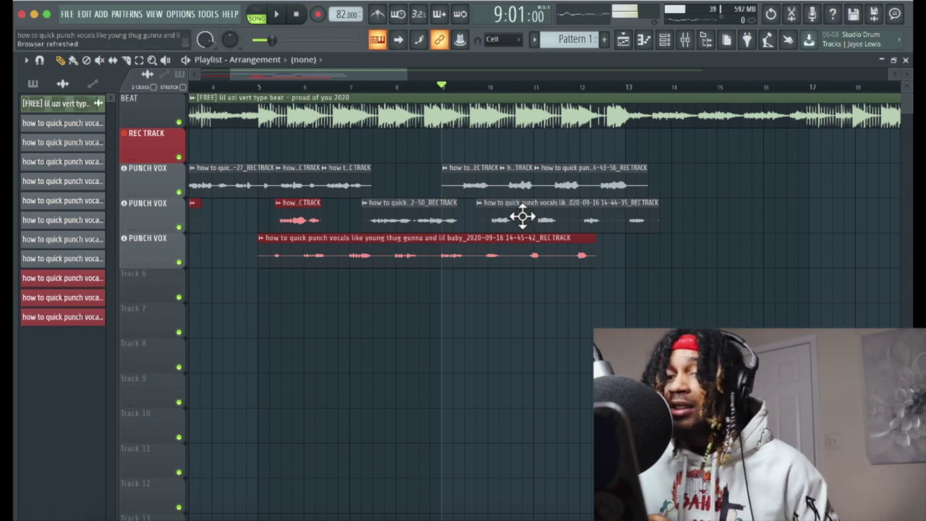
scroll(523, 216, "left", 5)
scroll(522, 215, "down", 1)
scroll(398, 209, "up", 1)
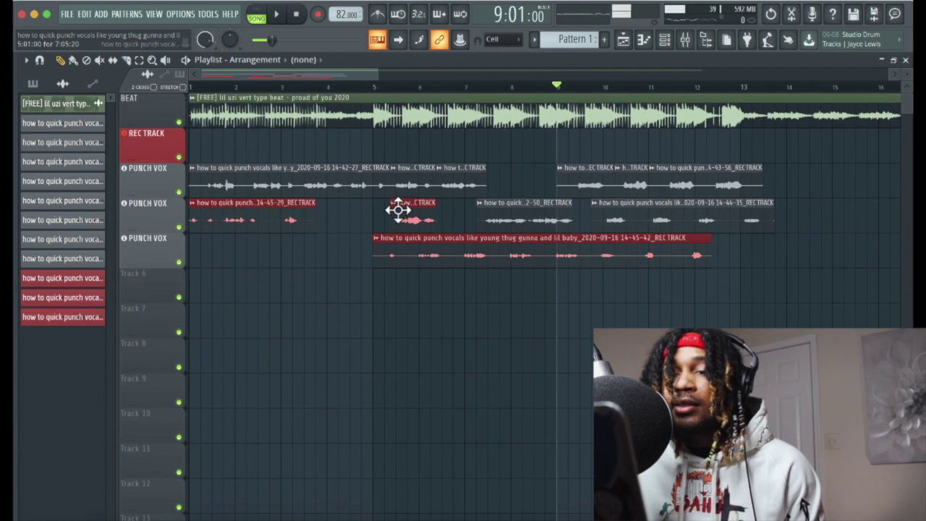
right_click(162, 175)
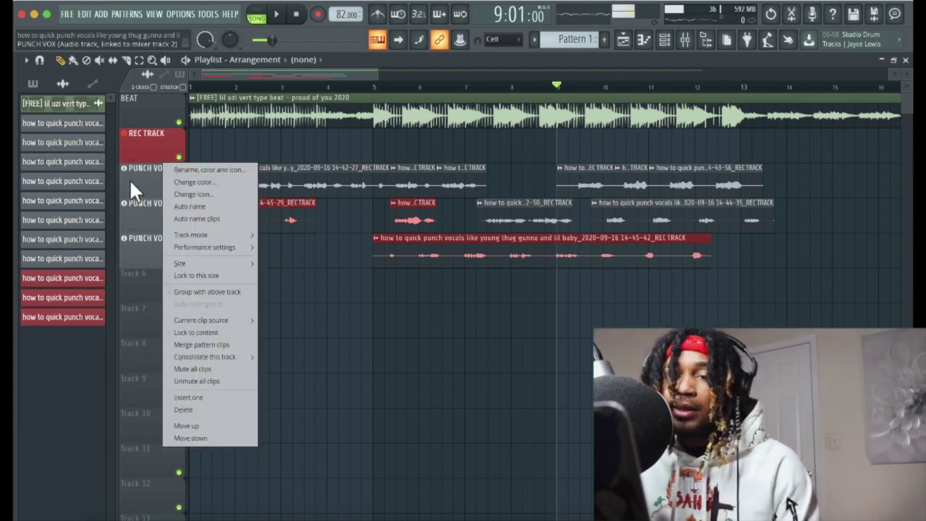
left_click(130, 178)
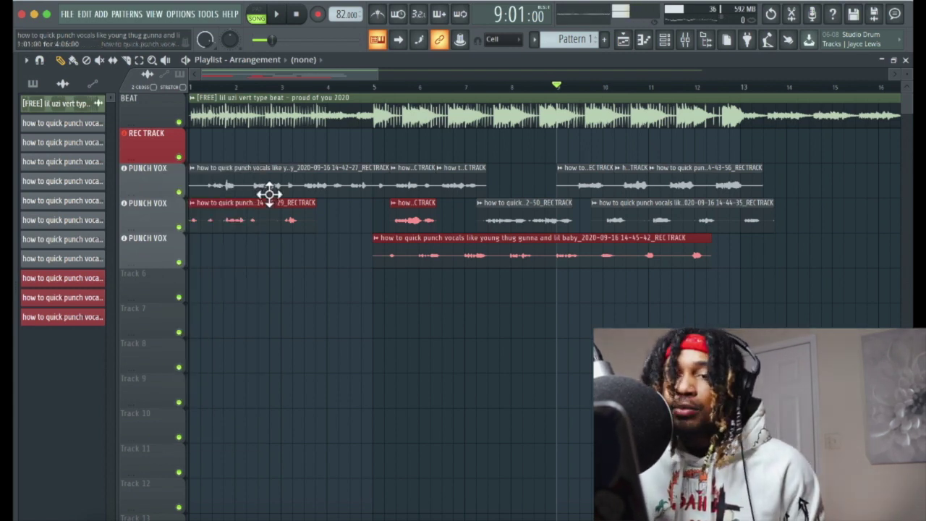